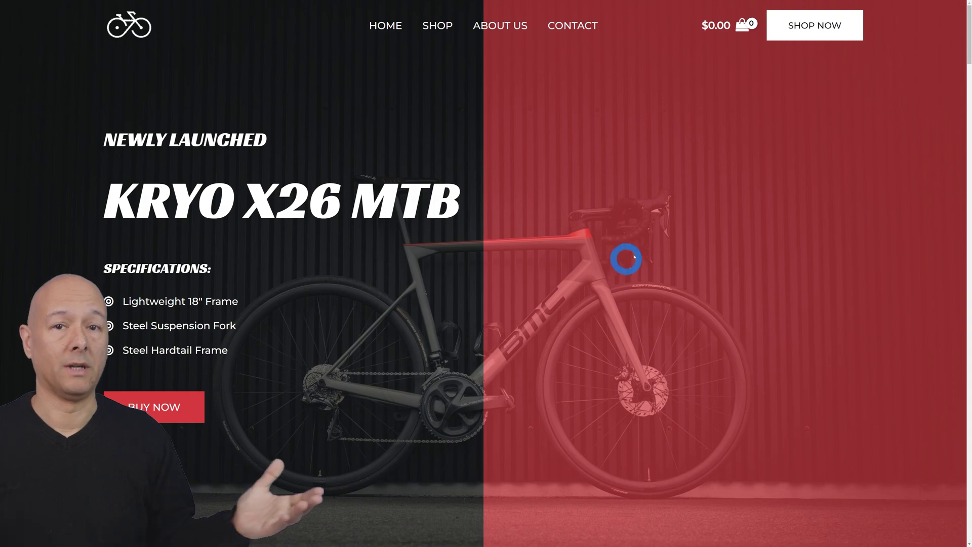
# Step: Add the KRYO X26 MTB – Model X bicycle from the shop's sales section to the cart and proceed to checkout
pyautogui.scroll(-1, 916, 302)
pyautogui.scroll(-10, 917, 301)
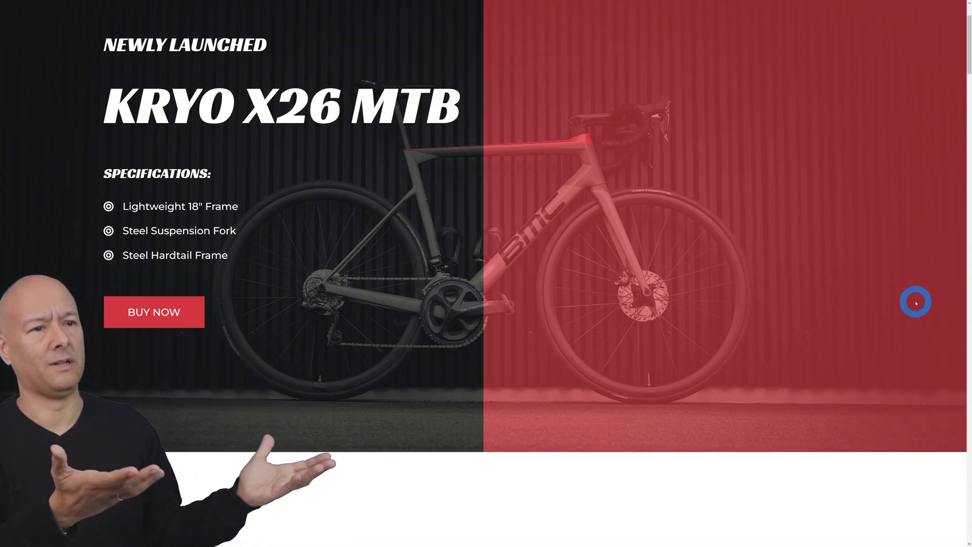
pyautogui.scroll(-2, 933, 302)
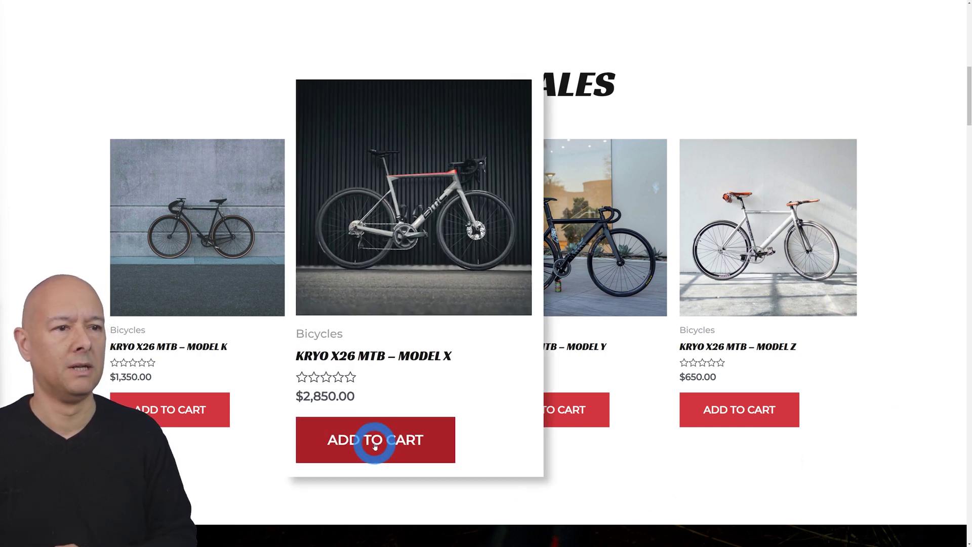
pyautogui.click(384, 460)
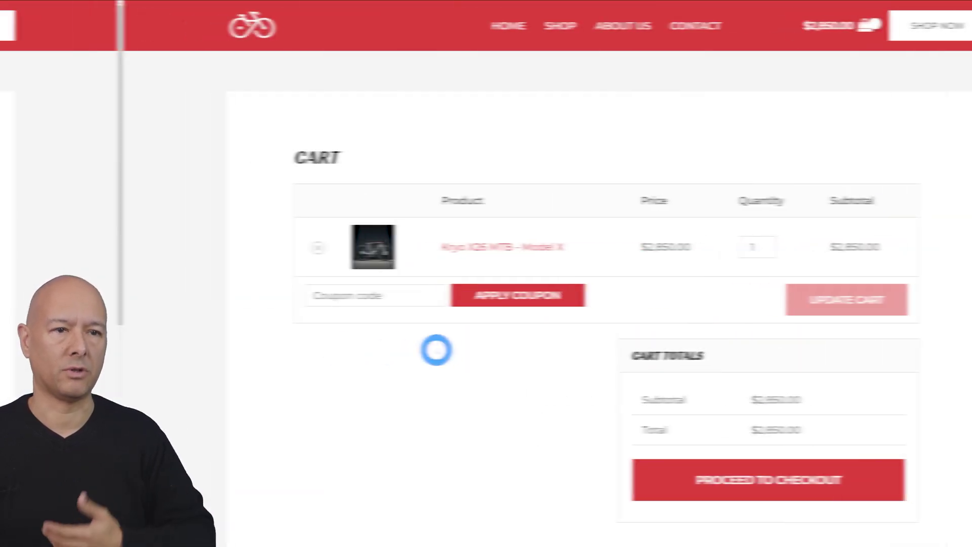
pyautogui.click(730, 486)
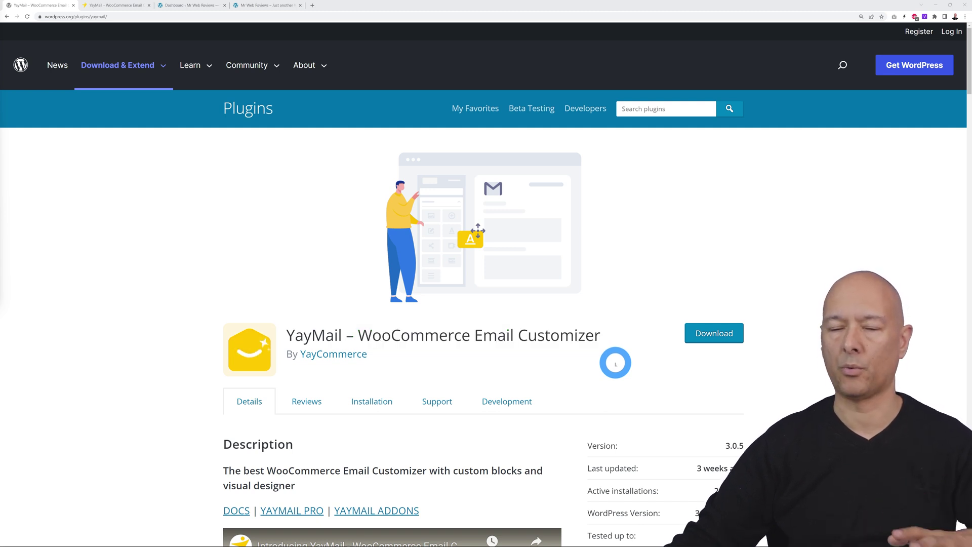
# Step: Switch to the site's WordPress dashboard, then install and activate the YayMail Pro plugin from its 3.0.6 zip file
pyautogui.click(122, 5)
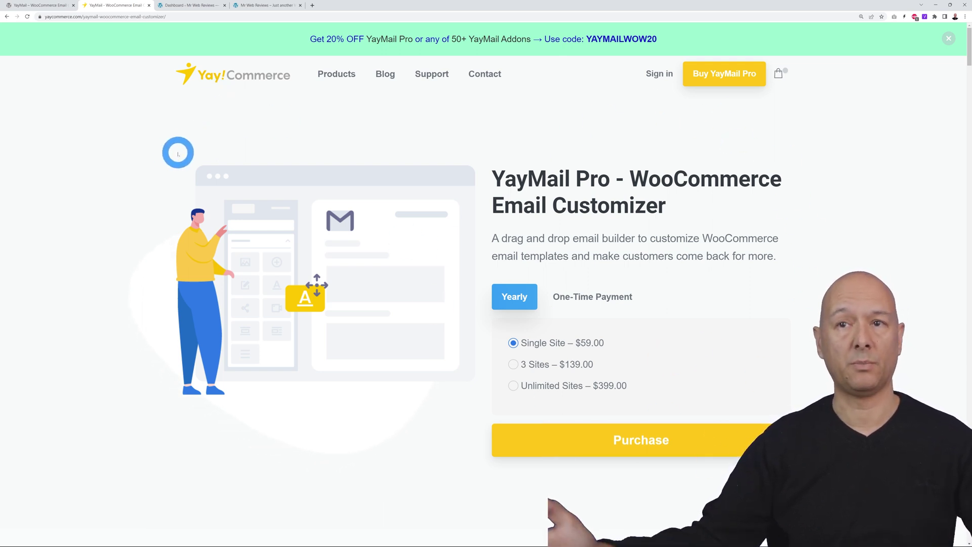
pyautogui.click(173, 6)
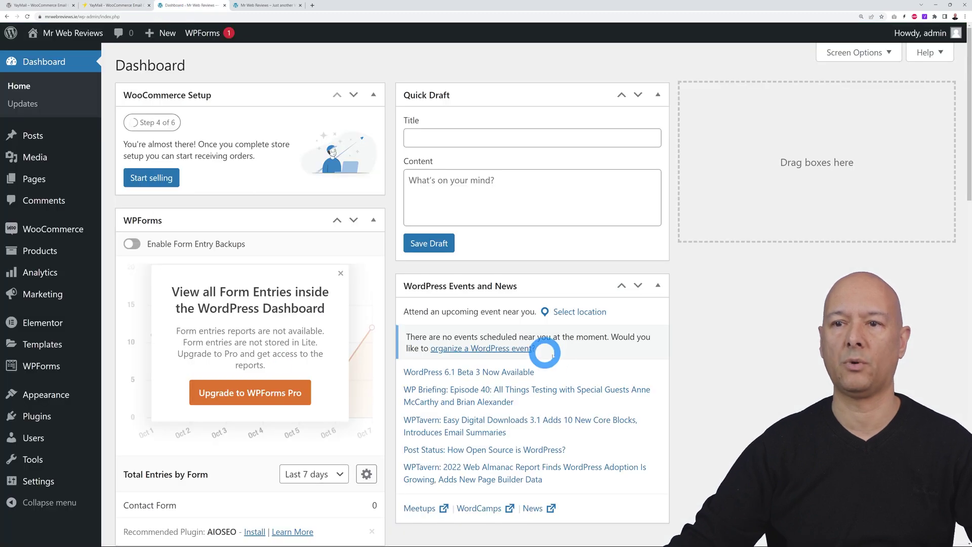
pyautogui.moveTo(37, 416)
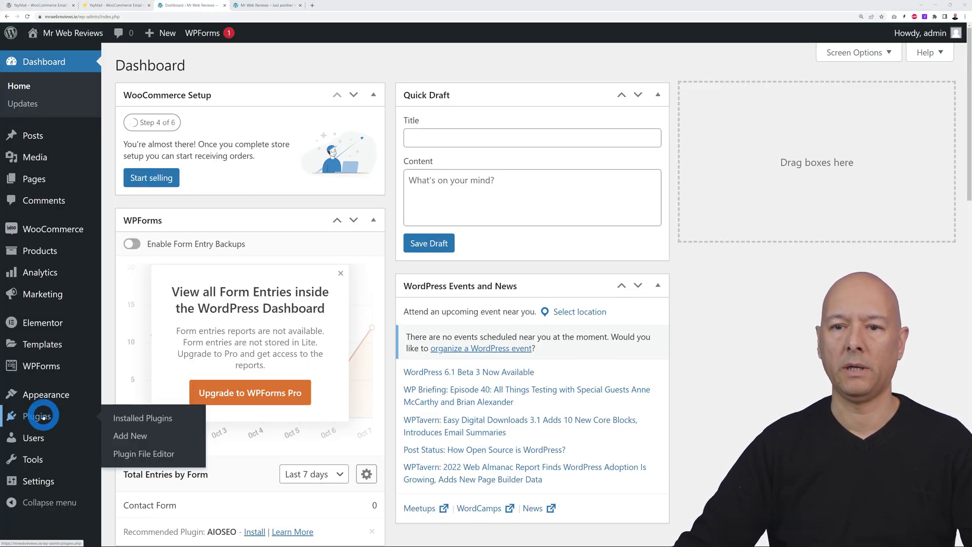
pyautogui.click(139, 435)
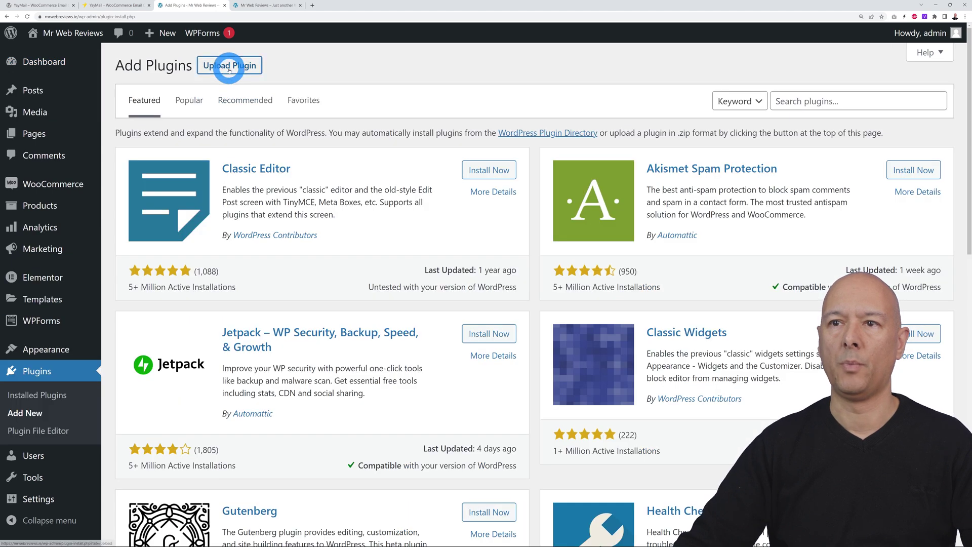
pyautogui.click(225, 66)
pyautogui.click(453, 183)
pyautogui.click(332, 141)
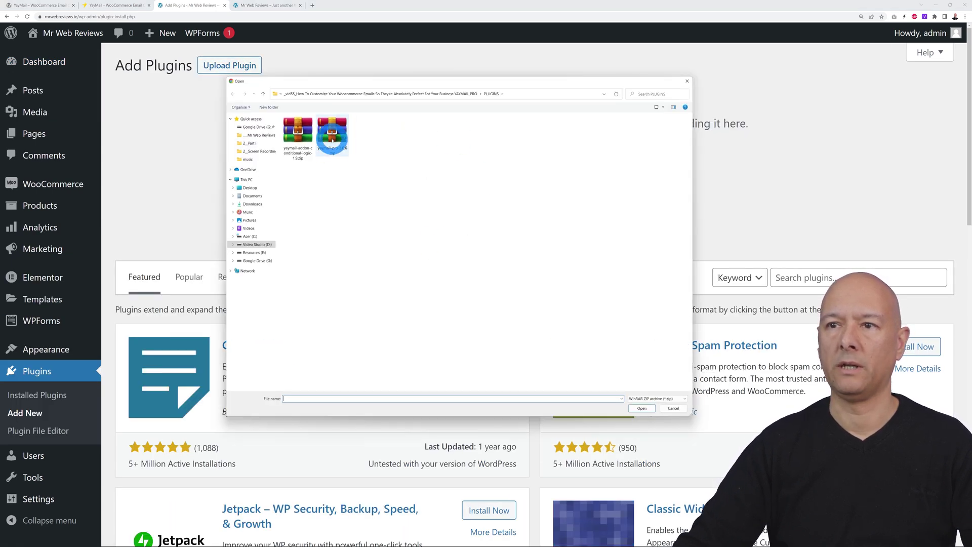
pyautogui.click(641, 408)
pyautogui.click(640, 180)
pyautogui.click(162, 158)
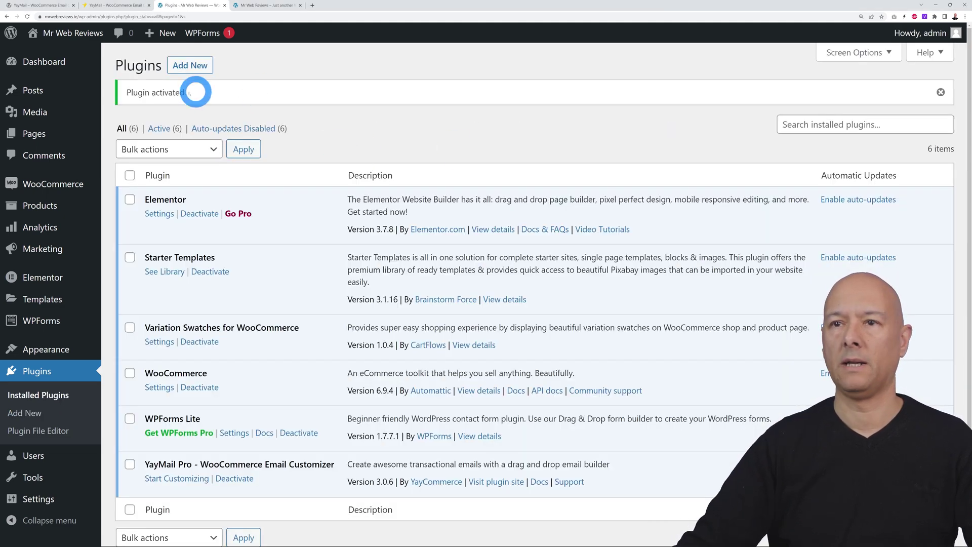
# Step: Install and activate the YayMail conditional logic addon from yaymail-addon-conditional-logic-1.9.zip
pyautogui.click(190, 64)
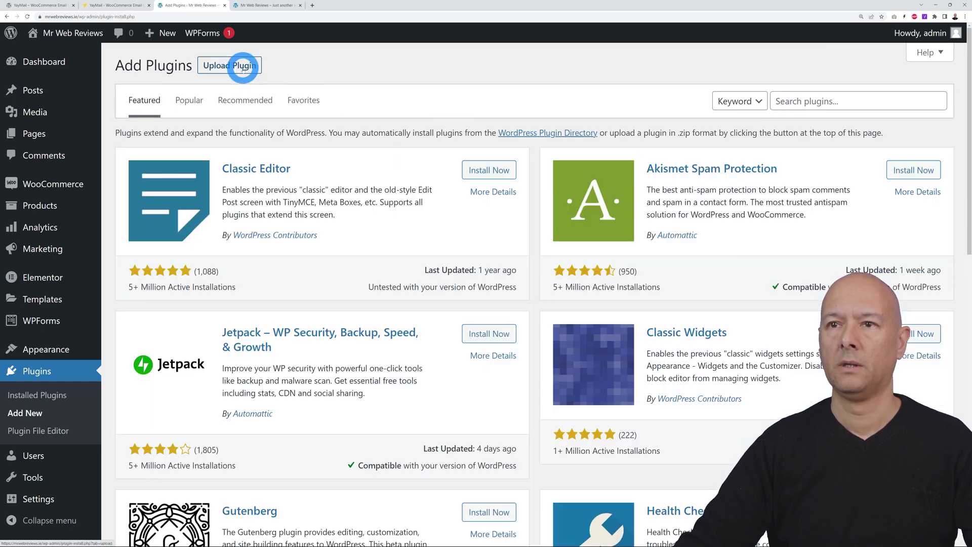
pyautogui.click(243, 68)
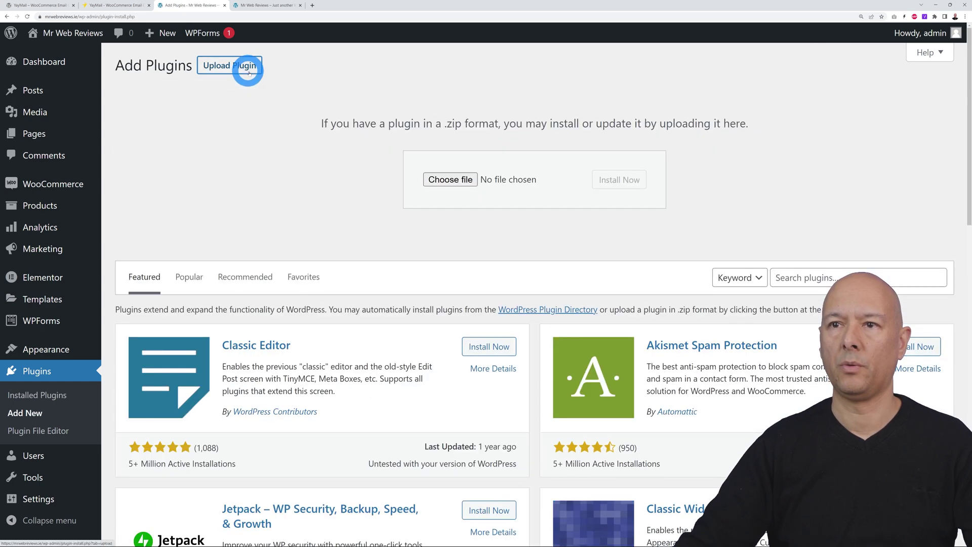
pyautogui.click(458, 179)
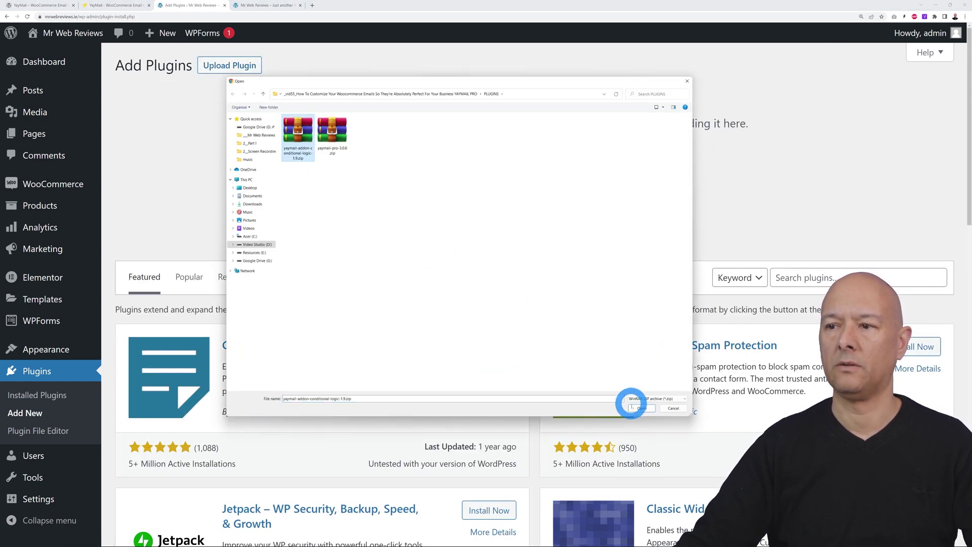
pyautogui.click(642, 408)
pyautogui.click(620, 179)
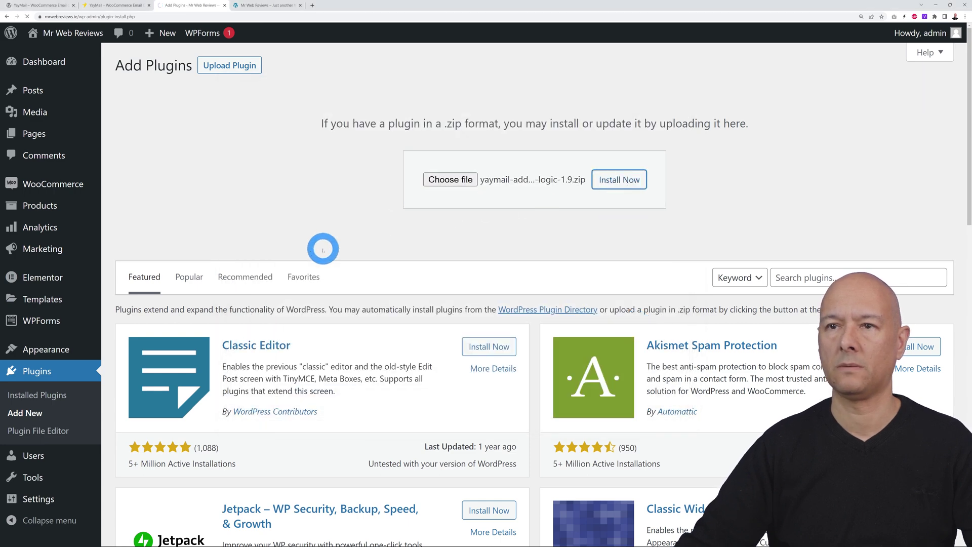
pyautogui.click(157, 178)
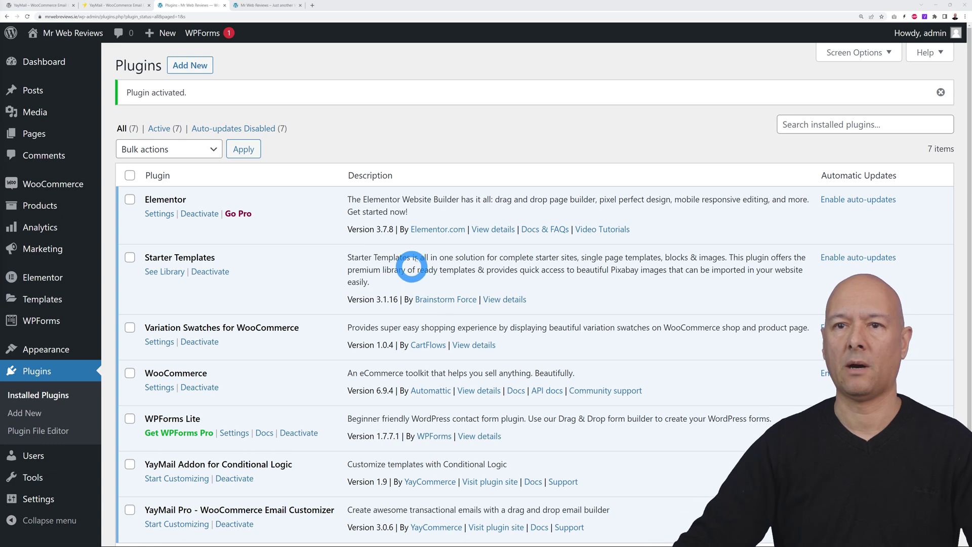
# Step: Open WooCommerce's Email Customizer and look over its elements, its settings and the list of email templates
pyautogui.moveTo(53, 186)
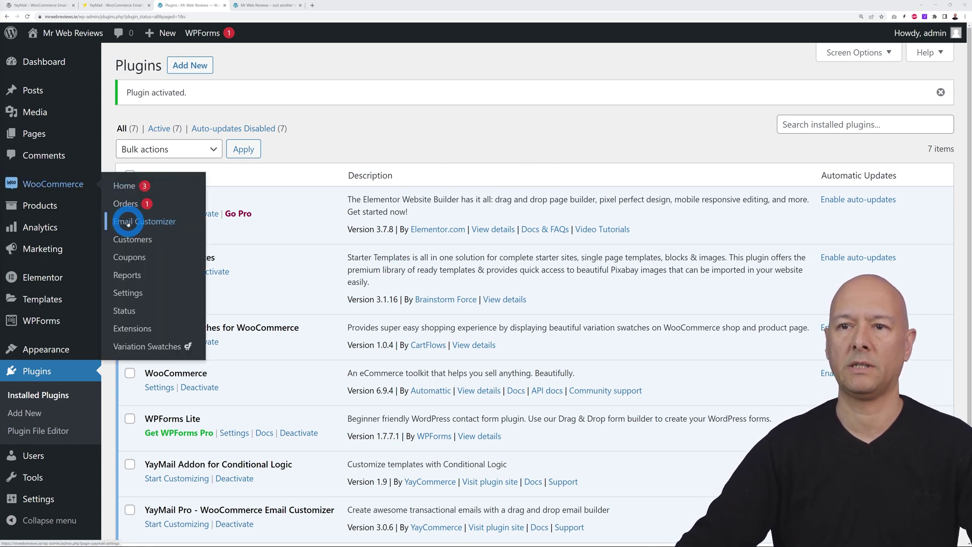
pyautogui.click(165, 226)
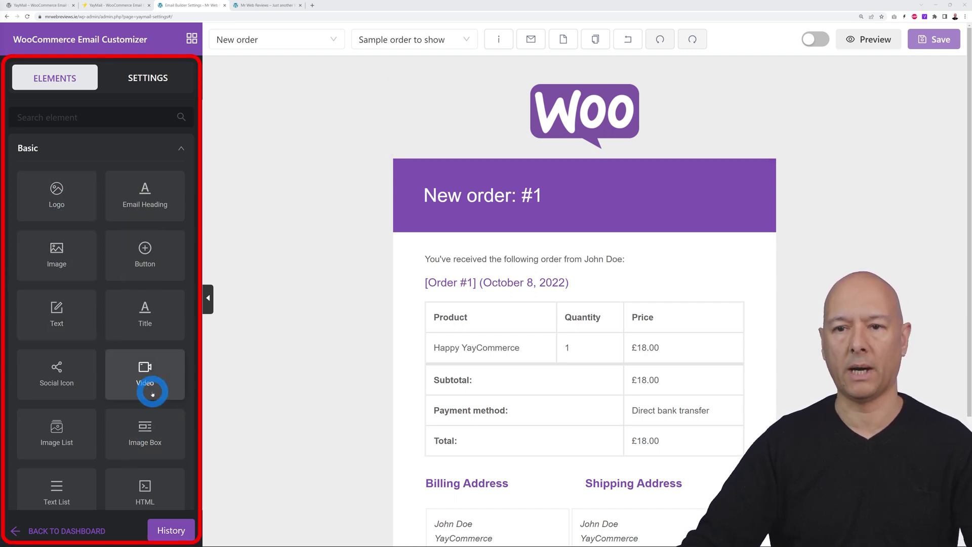
pyautogui.moveTo(139, 195); pyautogui.dragTo(159, 216)
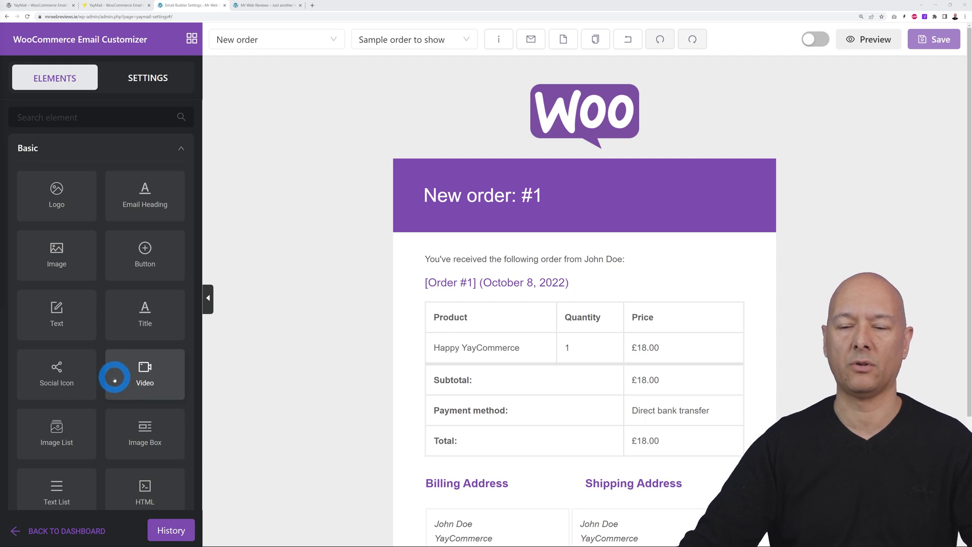
pyautogui.click(145, 79)
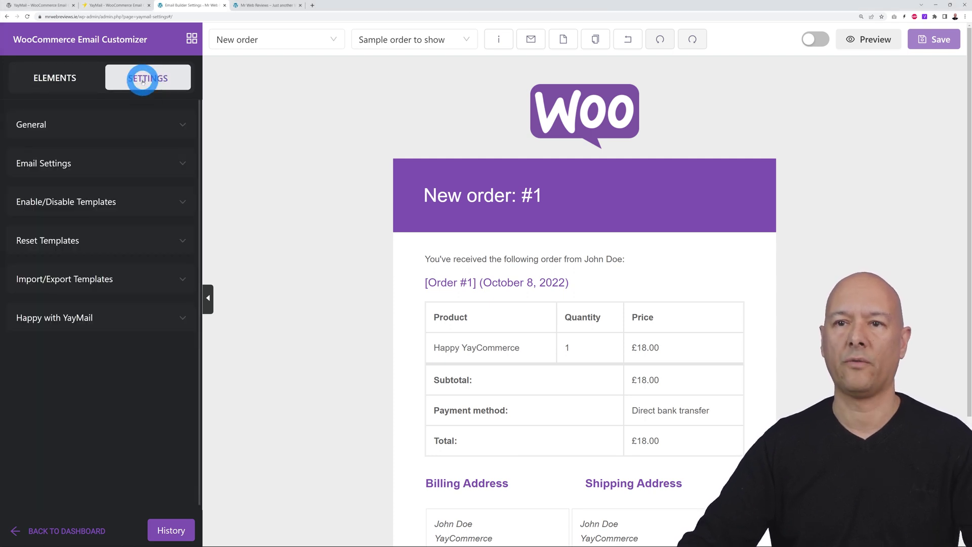
pyautogui.click(63, 79)
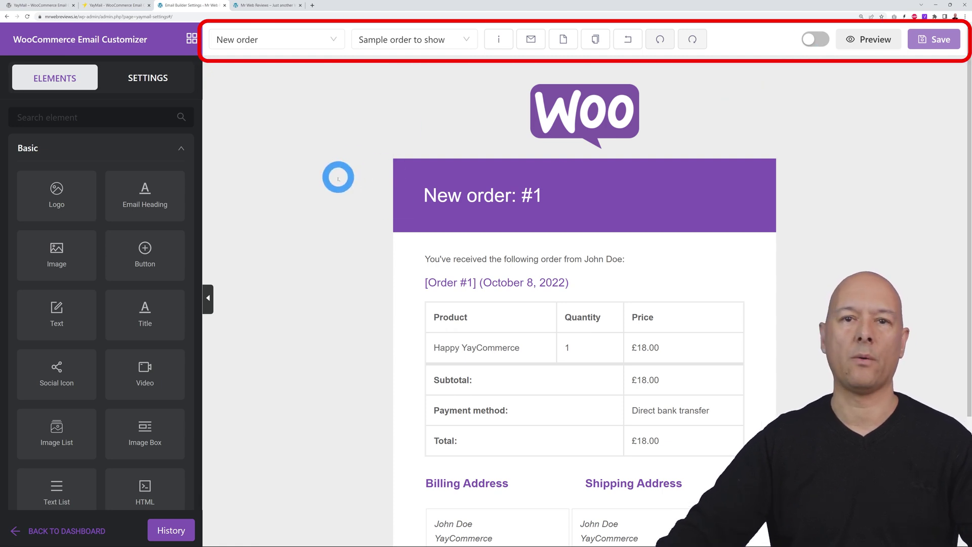
pyautogui.click(325, 43)
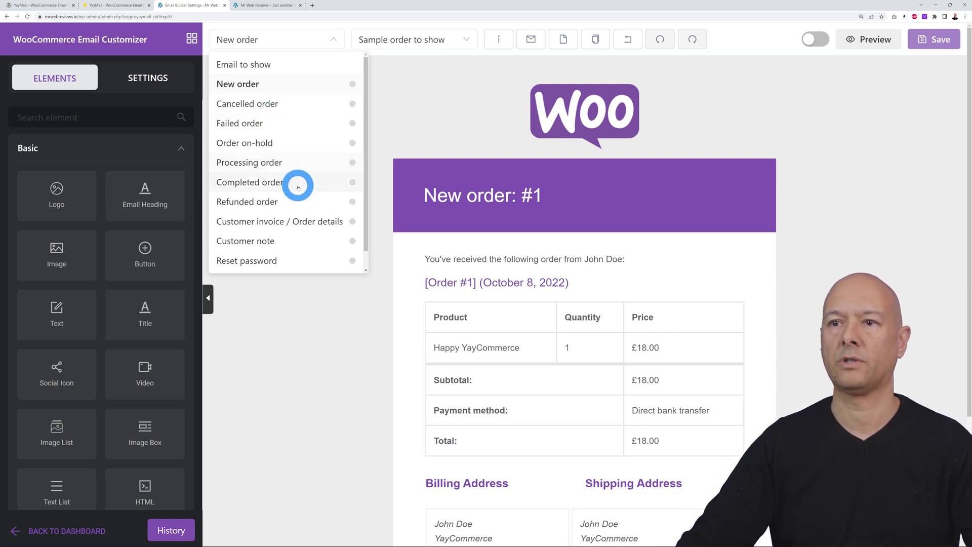
pyautogui.click(312, 353)
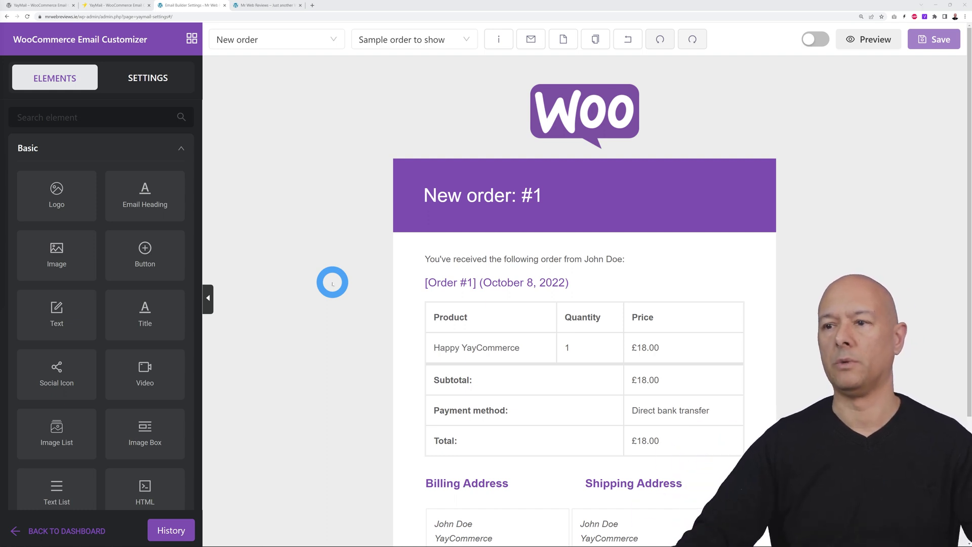
# Step: Check the store's homepage design, return to the email builder and reset the New order template to a blank layout
pyautogui.click(266, 6)
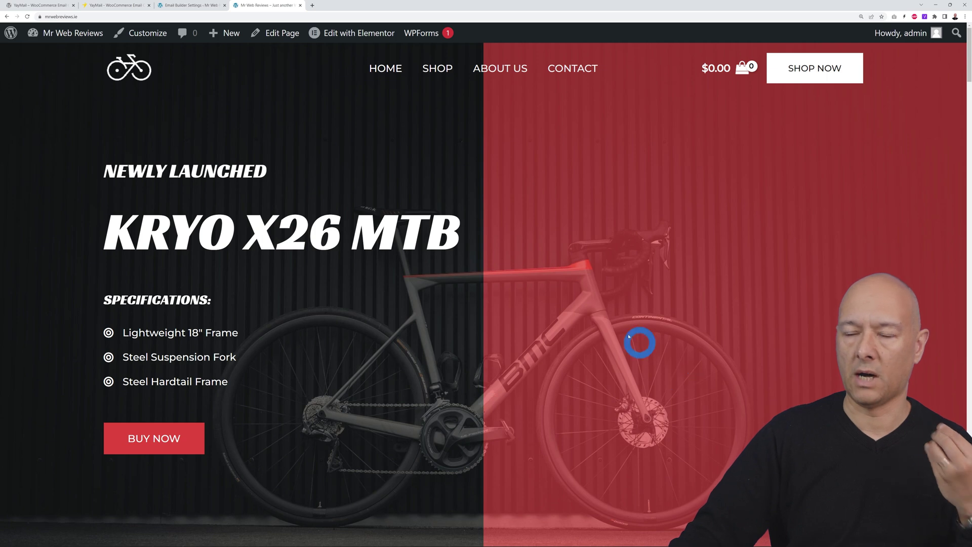
pyautogui.click(194, 6)
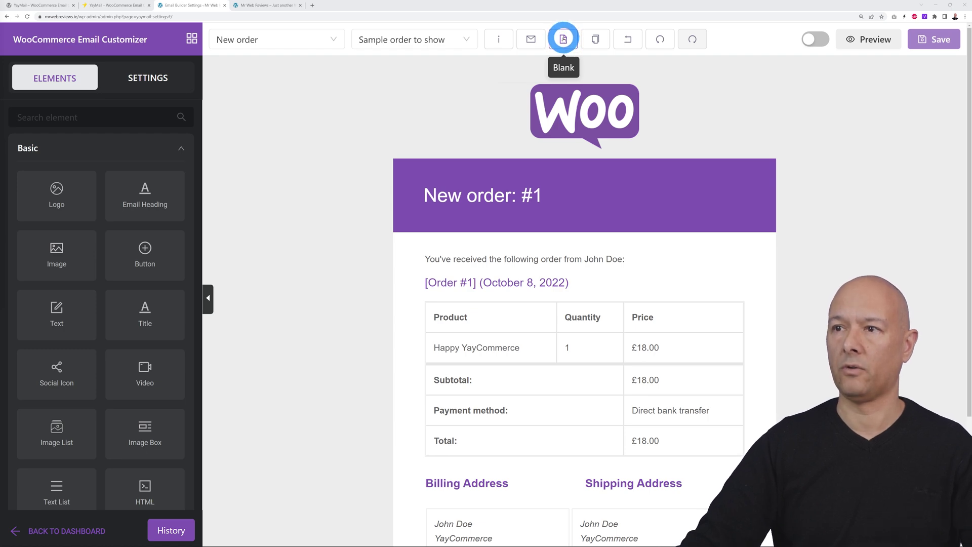
pyautogui.click(563, 39)
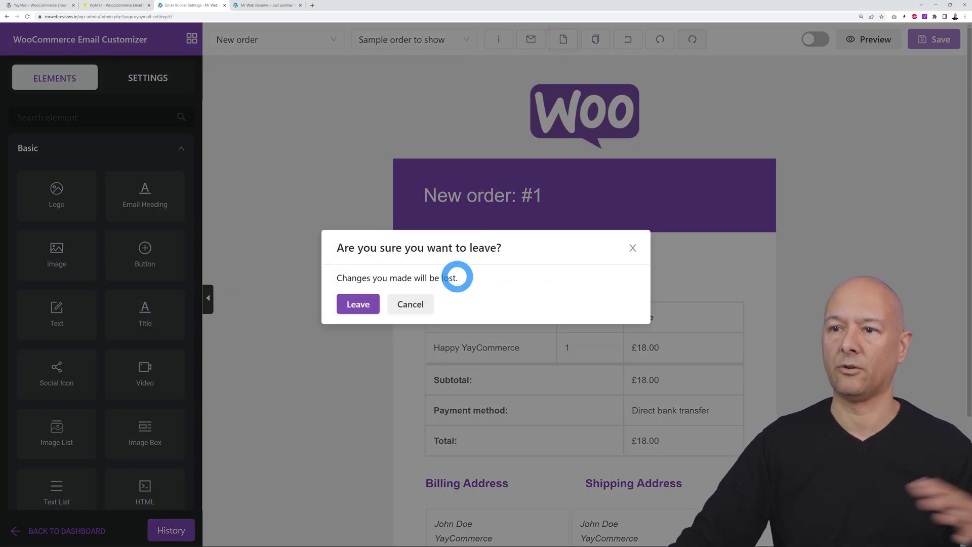
pyautogui.click(358, 304)
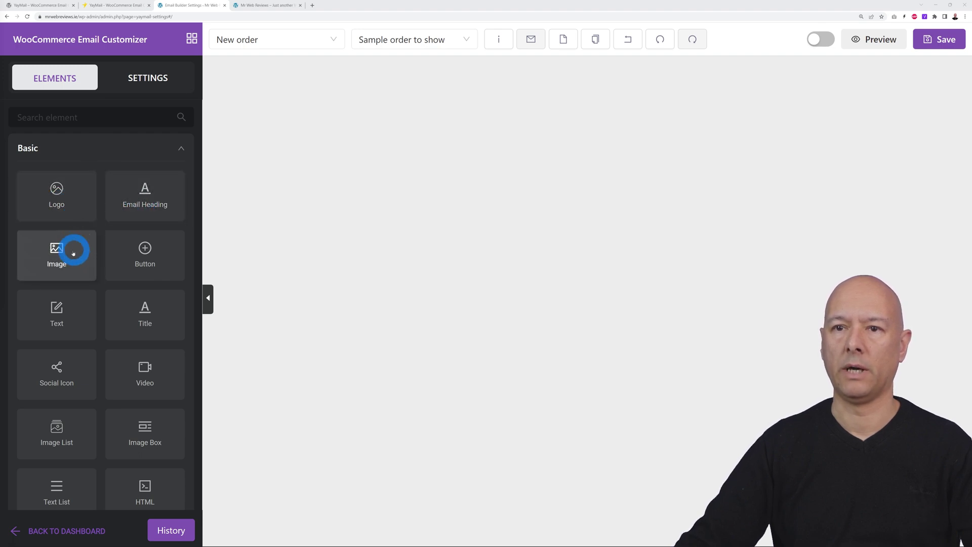
# Step: Examine the elements offered in the Basic, General and WooCommerce groups of the email builder
pyautogui.scroll(-3, 145, 315)
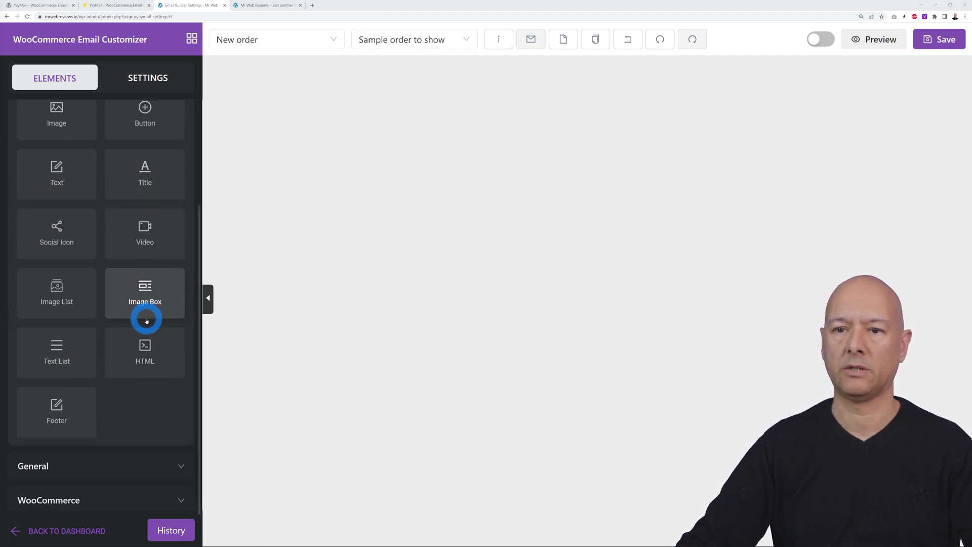
pyautogui.click(182, 466)
pyautogui.scroll(-4, 169, 400)
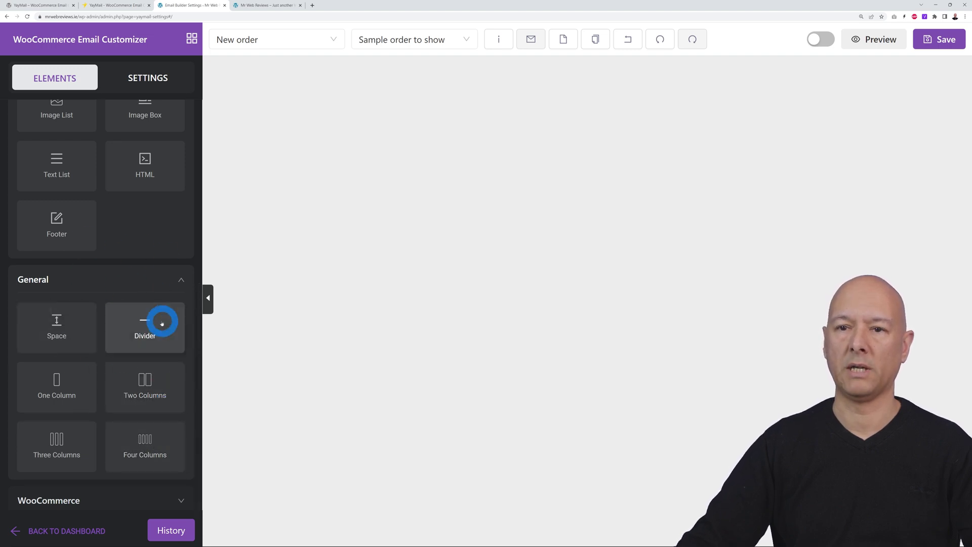
pyautogui.click(135, 454)
pyautogui.click(157, 500)
pyautogui.click(120, 257)
pyautogui.click(161, 282)
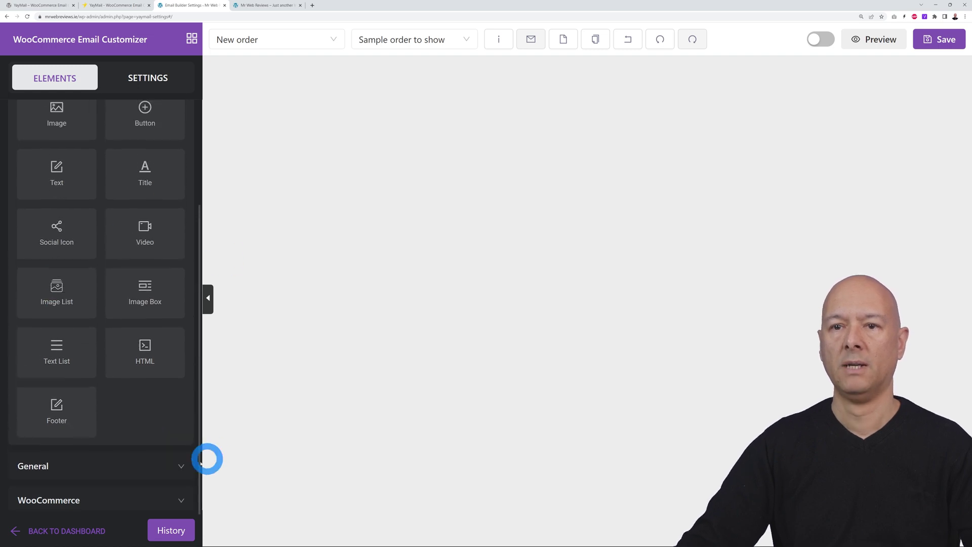
pyautogui.click(180, 500)
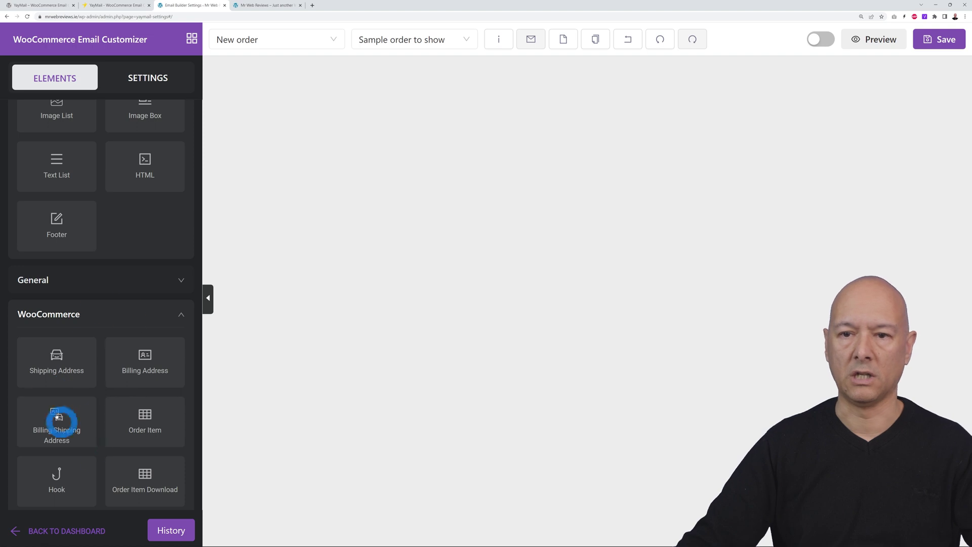
pyautogui.click(181, 280)
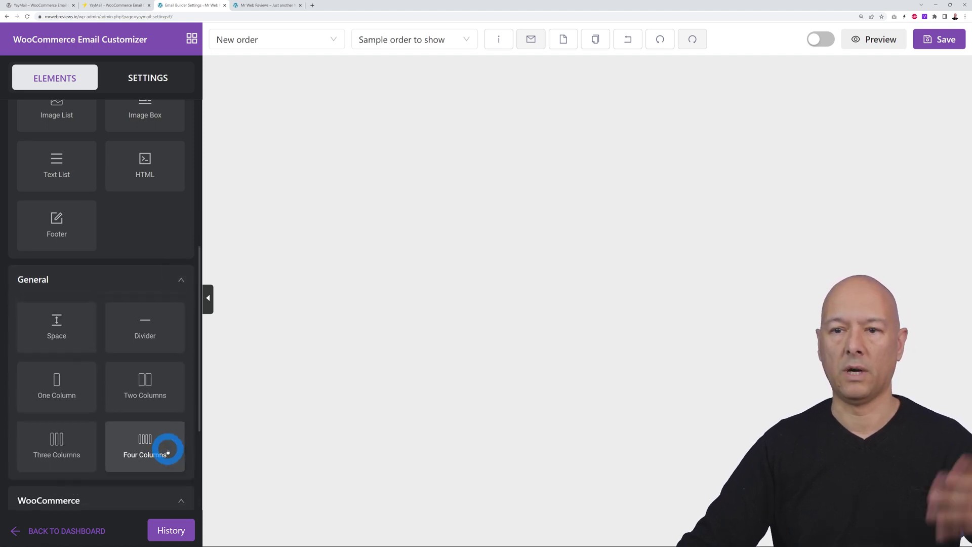
pyautogui.scroll(6, 158, 446)
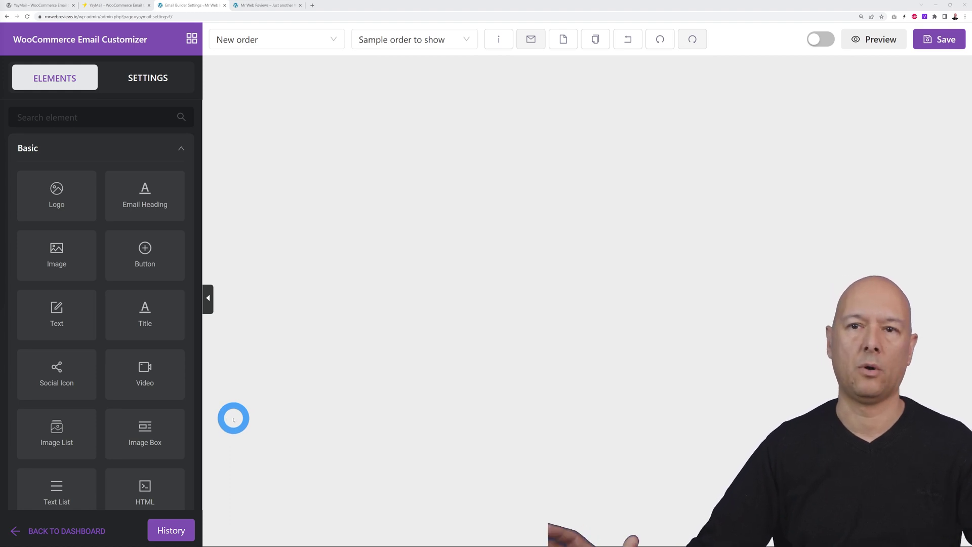
# Step: Add a Logo element to the blank email and replace its image with the white bicycle logo-1.png from the media library
pyautogui.moveTo(67, 208); pyautogui.dragTo(515, 119)
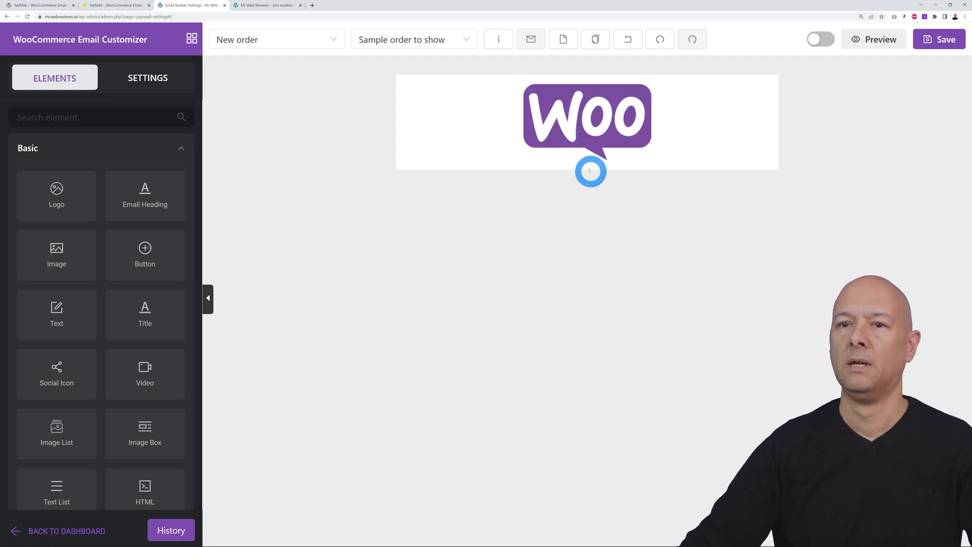
pyautogui.click(587, 145)
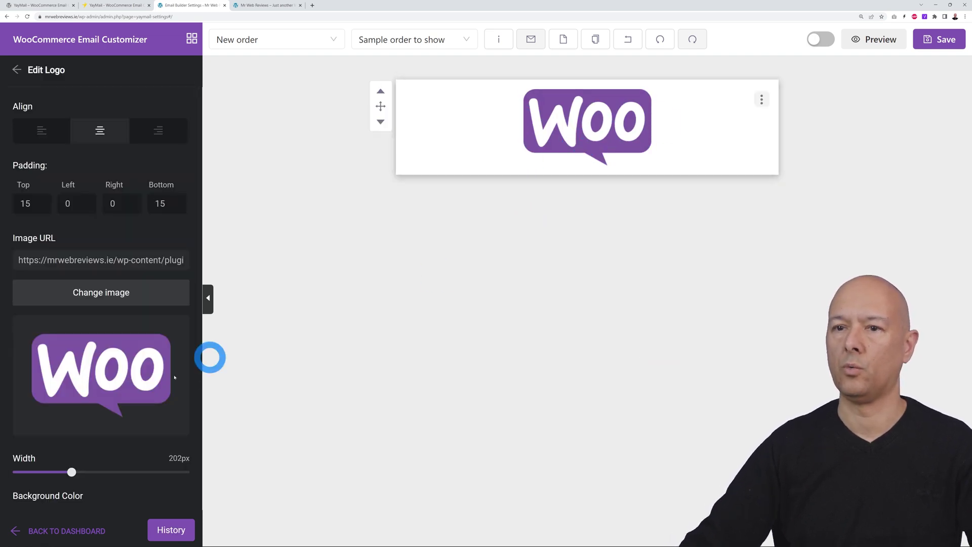
pyautogui.click(111, 299)
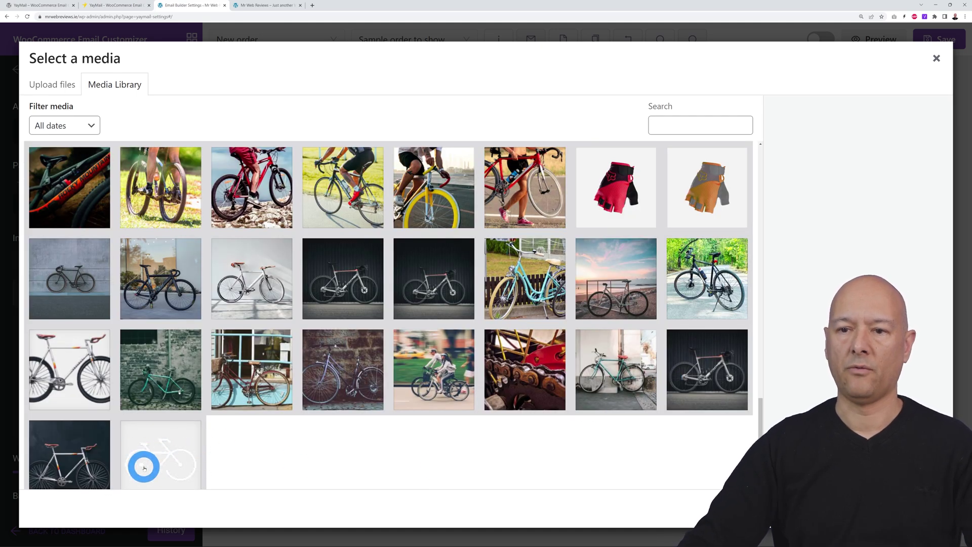
pyautogui.click(160, 466)
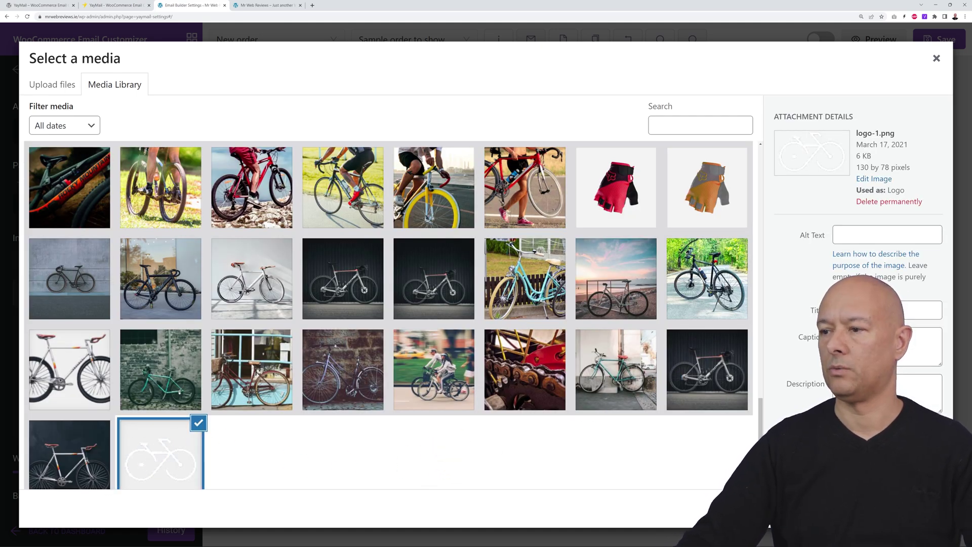
pyautogui.click(917, 510)
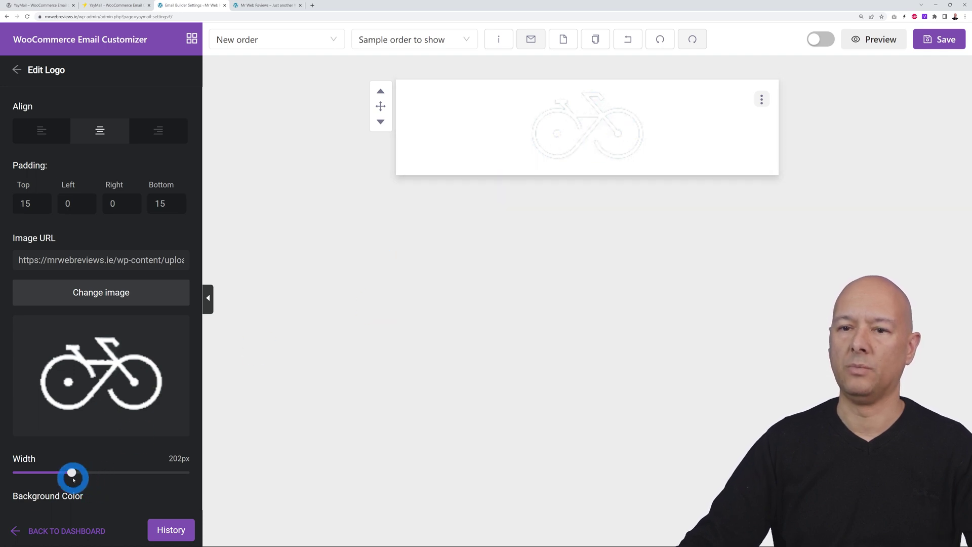
# Step: Set the logo's width to 70 px and its background colour to red D0021B
pyautogui.moveTo(70, 472); pyautogui.dragTo(34, 474)
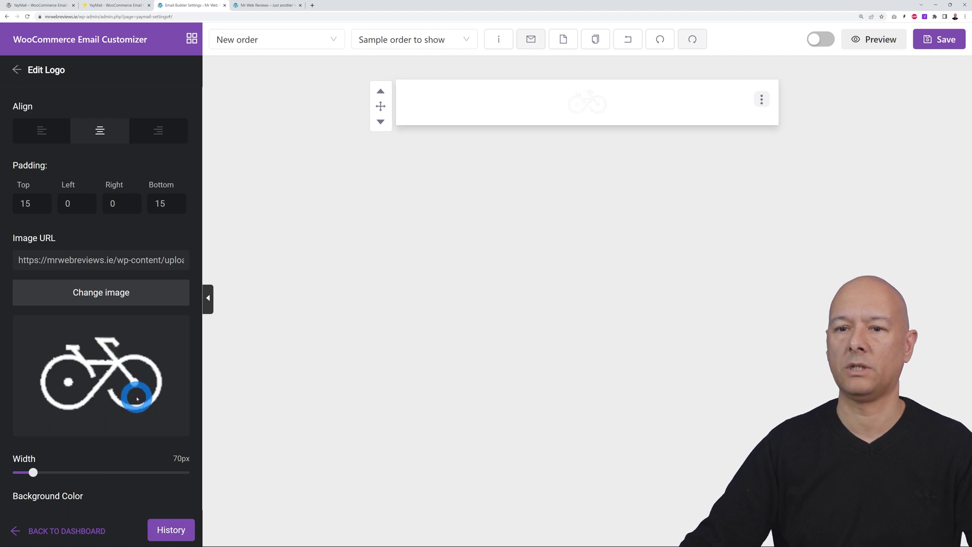
pyautogui.scroll(-3, 137, 399)
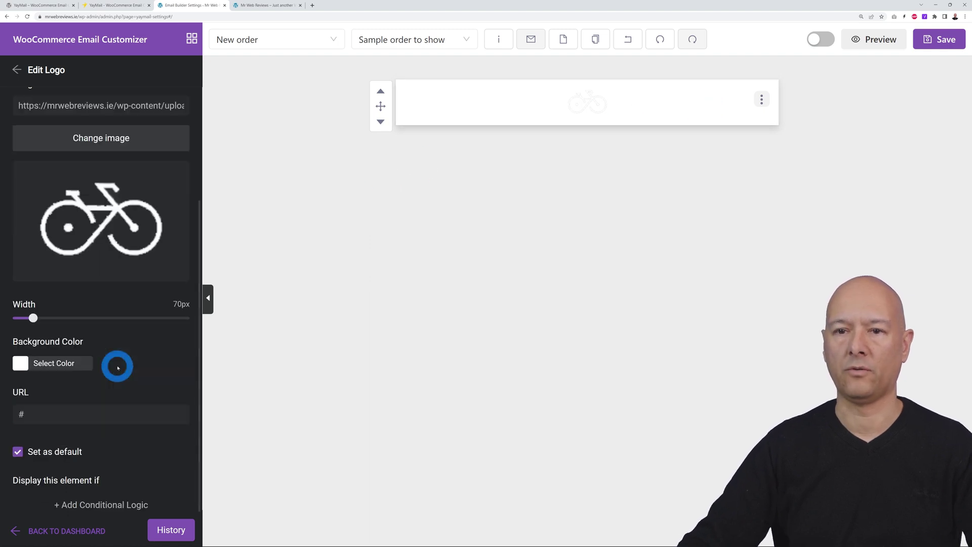
pyautogui.click(20, 363)
pyautogui.scroll(-3, 76, 460)
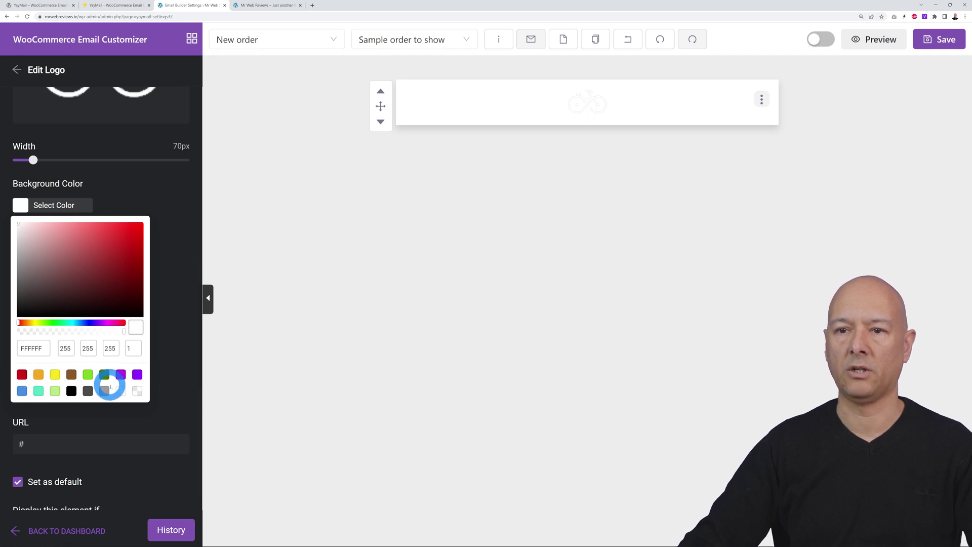
pyautogui.click(23, 375)
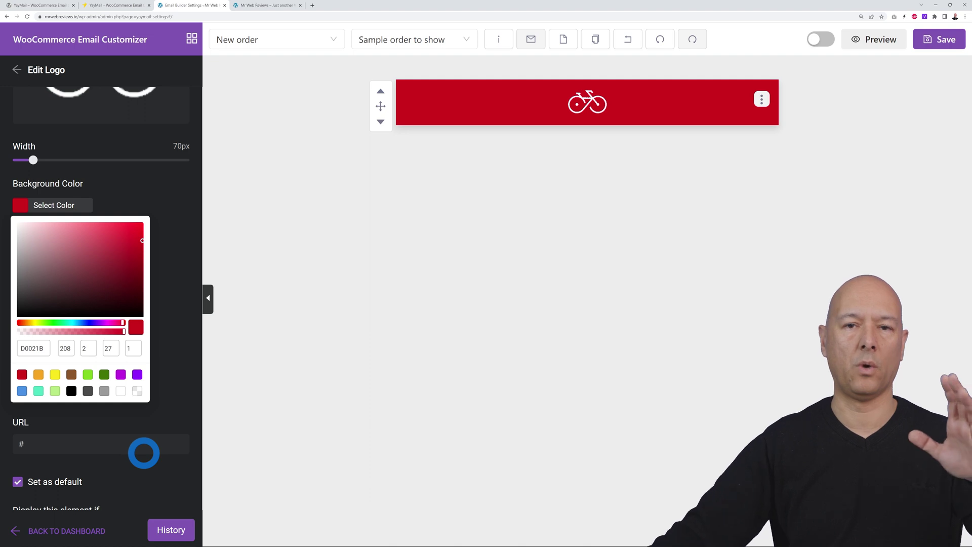
pyautogui.click(174, 406)
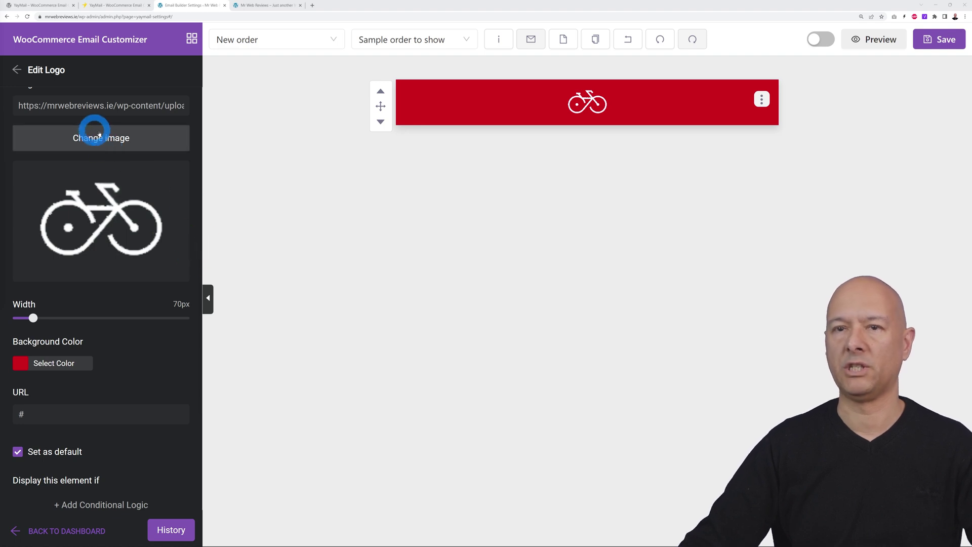
pyautogui.click(18, 70)
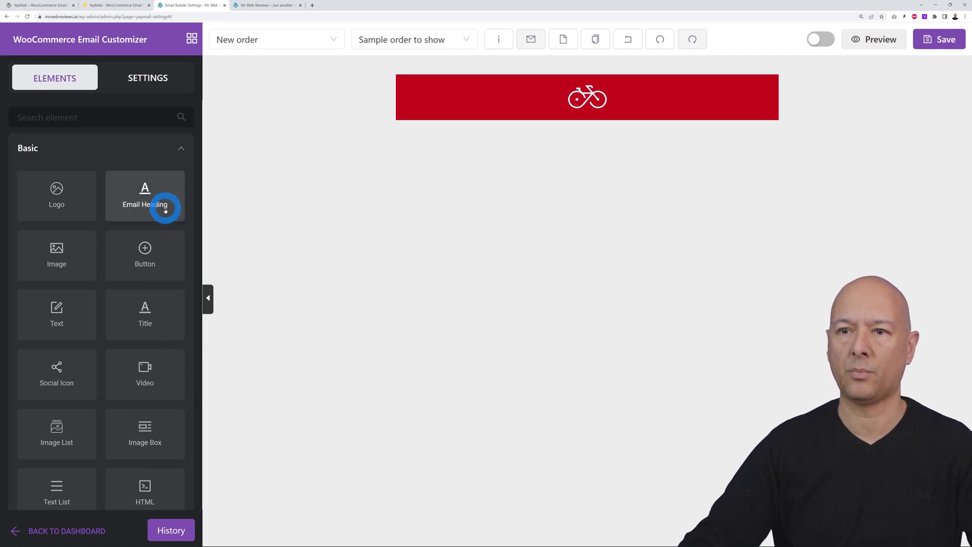
# Step: Add an Email Heading element below the logo and set its background colour to dark grey 242424
pyautogui.moveTo(157, 207); pyautogui.dragTo(541, 139)
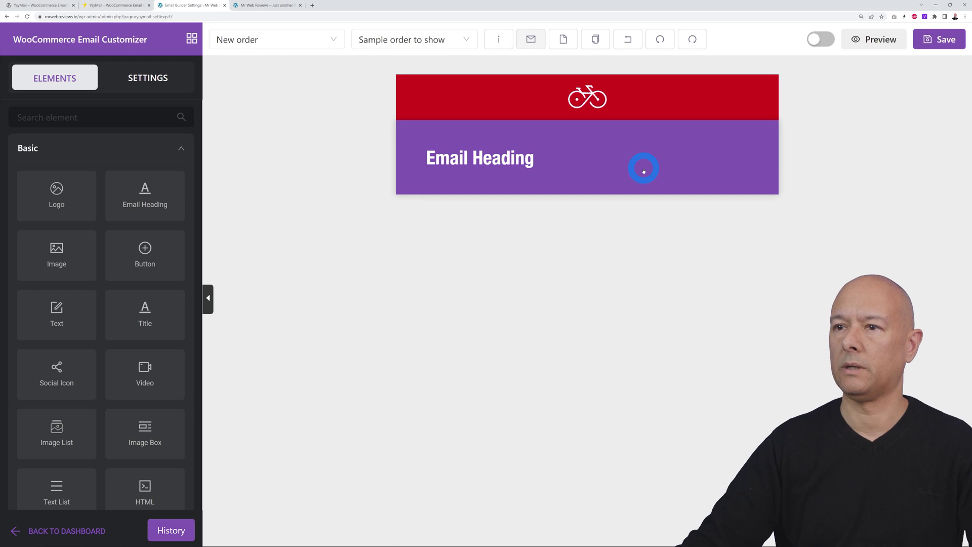
pyautogui.click(569, 169)
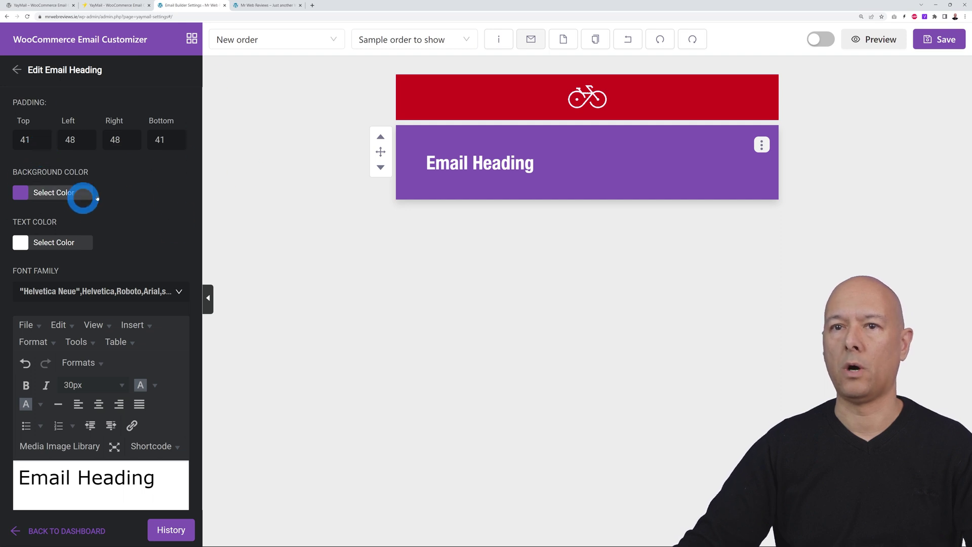
pyautogui.click(31, 140)
pyautogui.click(444, 136)
pyautogui.click(532, 158)
pyautogui.click(403, 132)
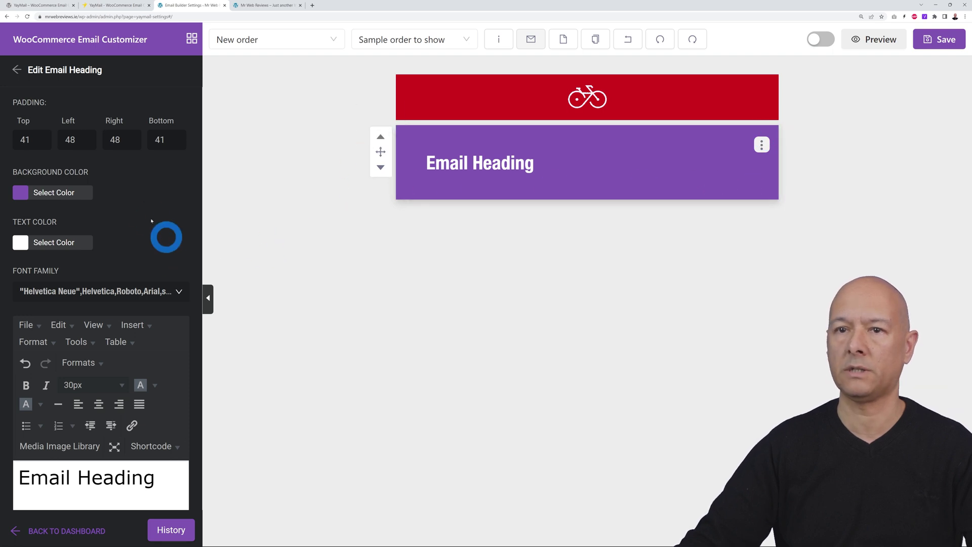
pyautogui.click(24, 192)
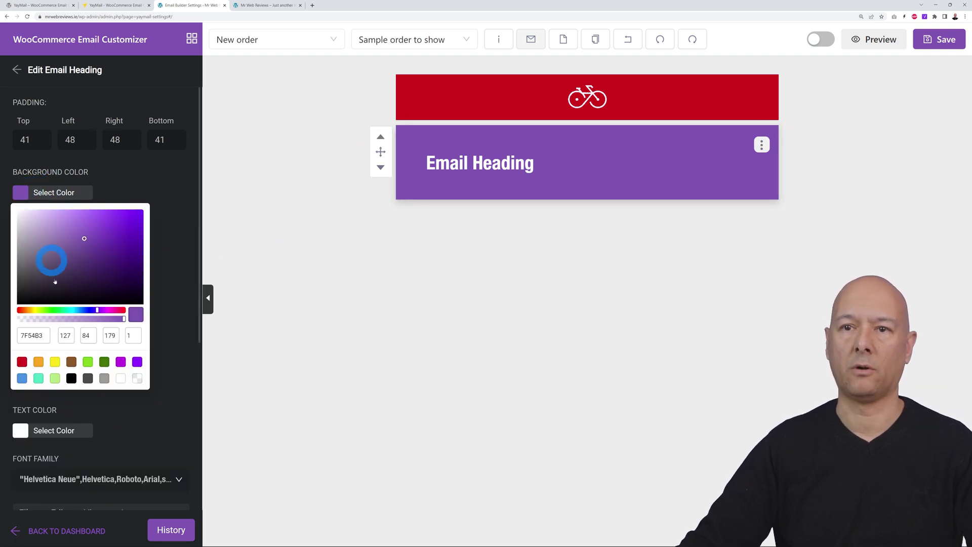
pyautogui.click(72, 381)
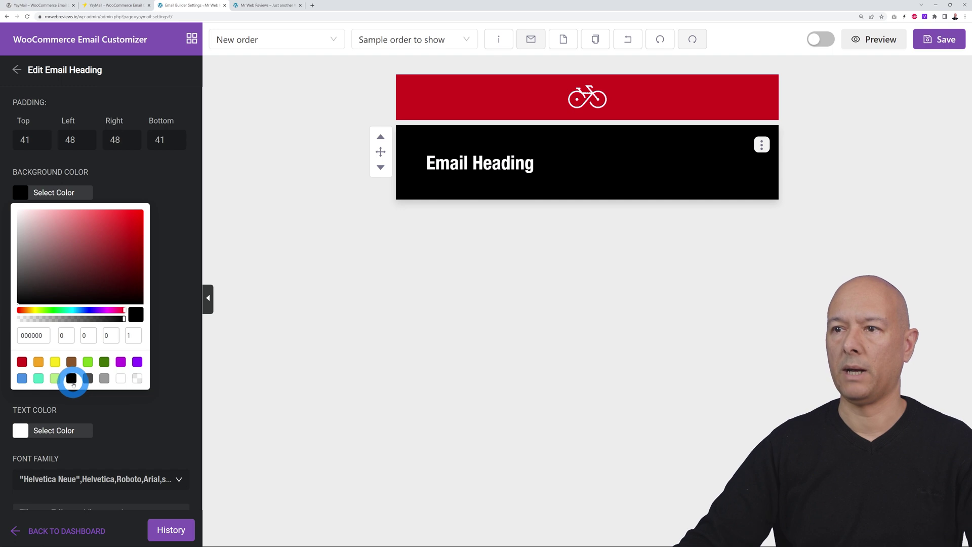
pyautogui.click(87, 379)
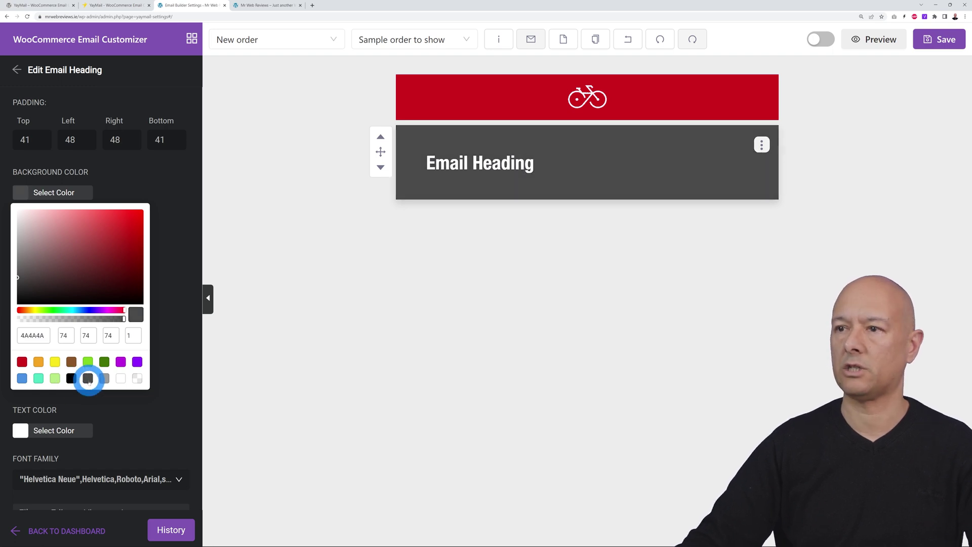
pyautogui.moveTo(28, 278); pyautogui.dragTo(15, 290)
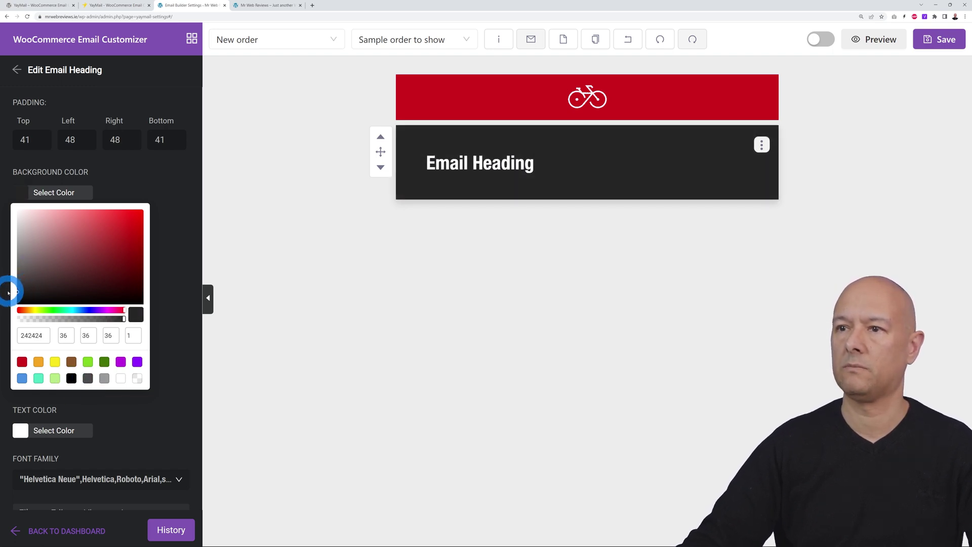
pyautogui.click(7, 293)
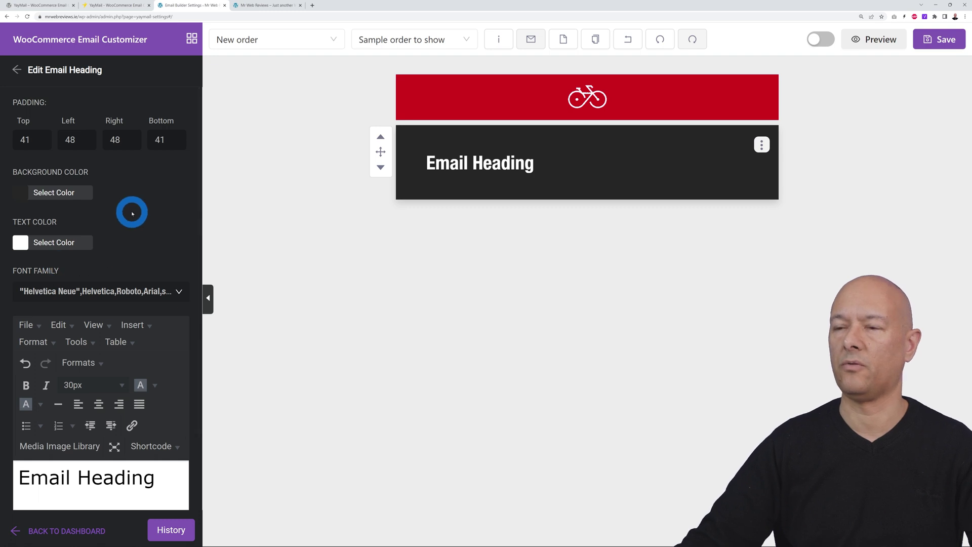
# Step: Replace the heading text with "Thank You for Your Order" and centre it
pyautogui.tripleClick(115, 473)
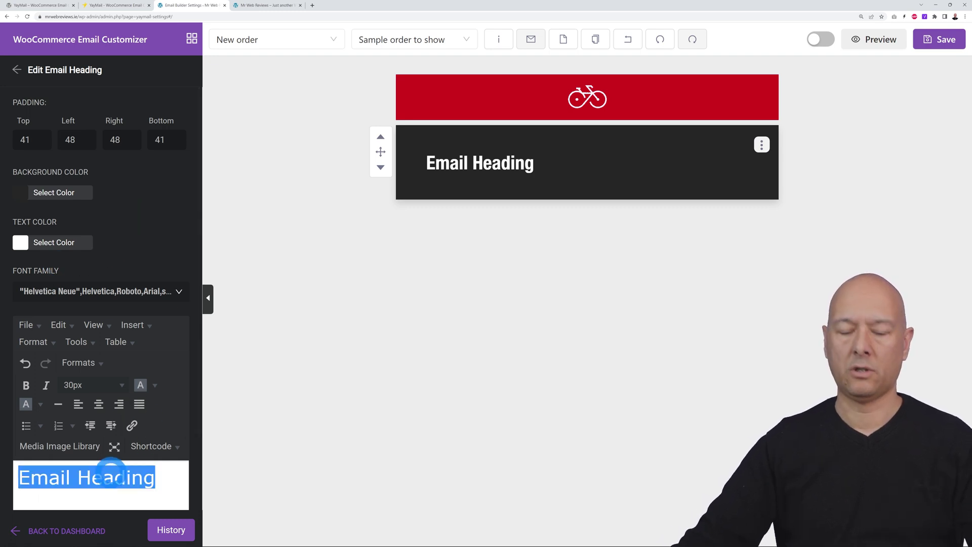
pyautogui.write('Thank You for Your Order')
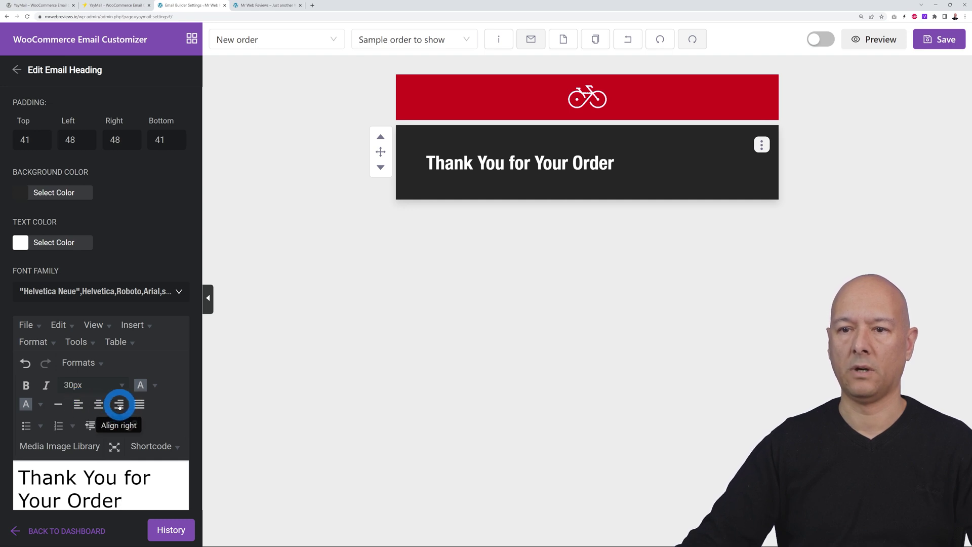
pyautogui.click(100, 406)
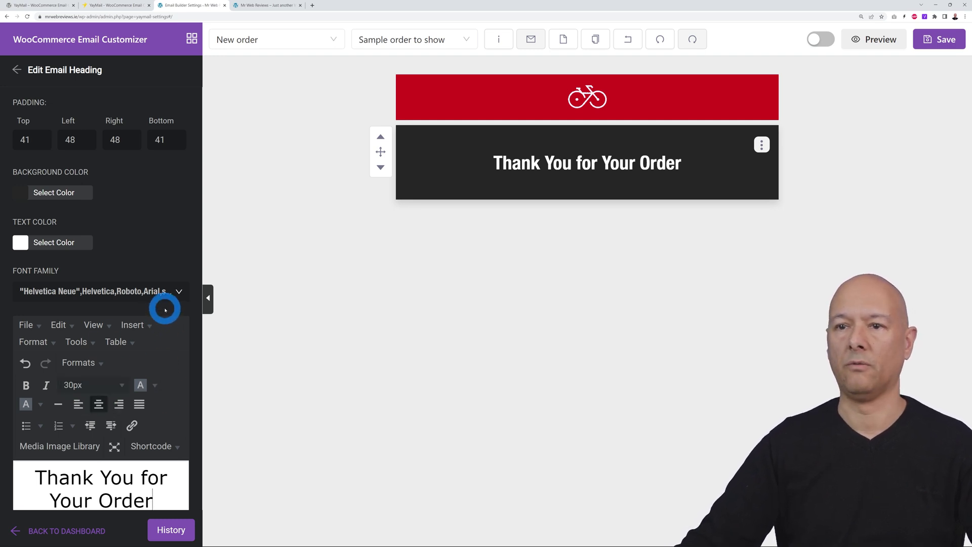
pyautogui.click(179, 294)
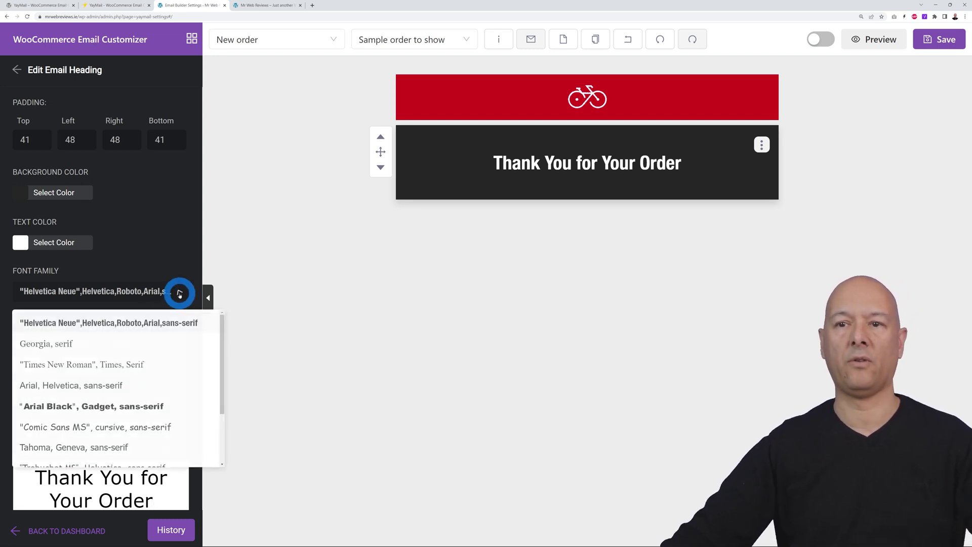
pyautogui.scroll(-2, 158, 391)
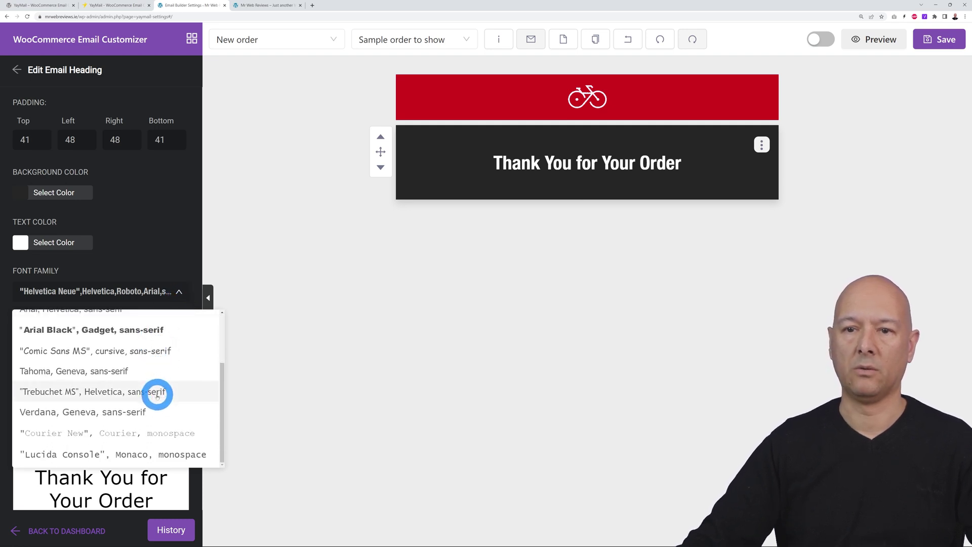
pyautogui.scroll(3, 157, 396)
pyautogui.click(114, 305)
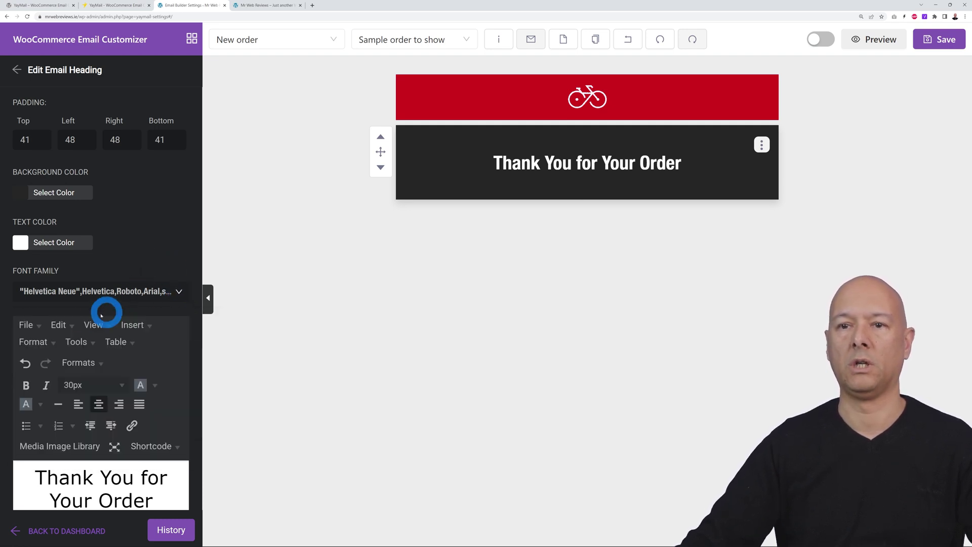
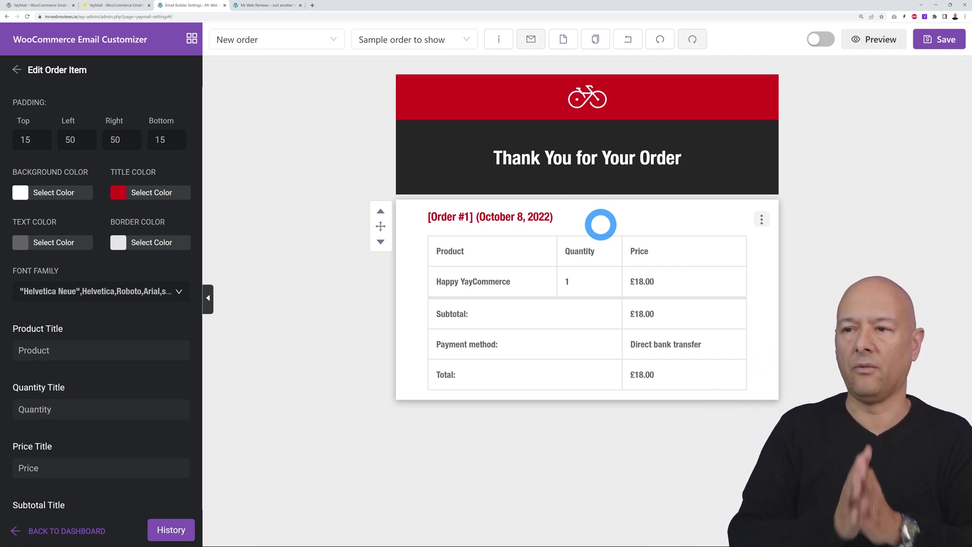
# Step: Change the Order Item element's background colour to a near-black grey
pyautogui.click(281, 306)
pyautogui.click(20, 191)
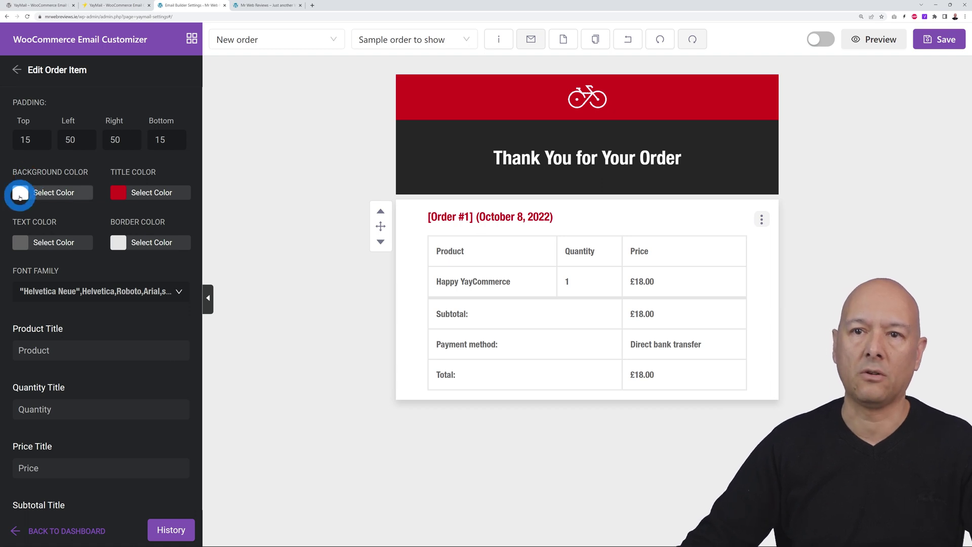
pyautogui.click(88, 378)
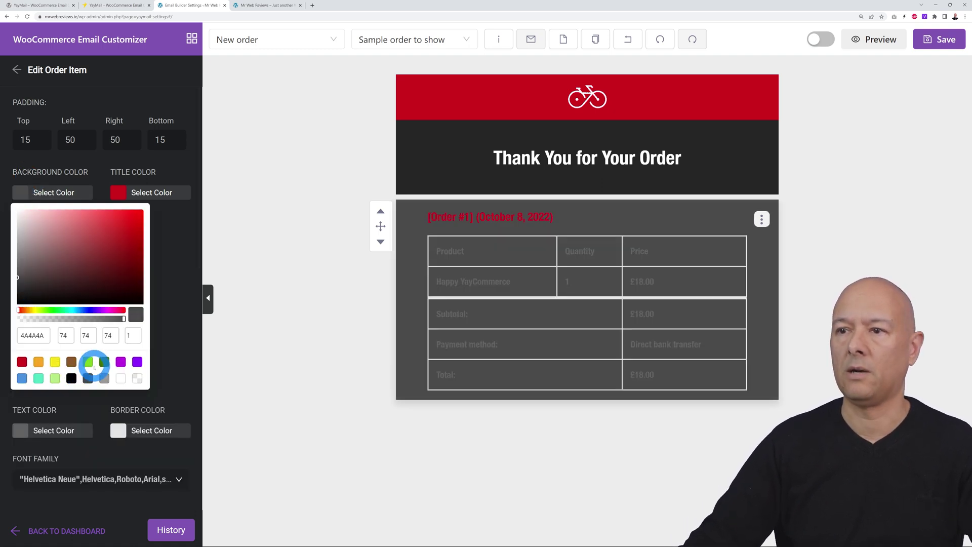
pyautogui.moveTo(22, 284)
pyautogui.mouseDown()
pyautogui.moveTo(9, 311)
pyautogui.moveTo(17, 294)
pyautogui.mouseUp()
pyautogui.click(113, 293)
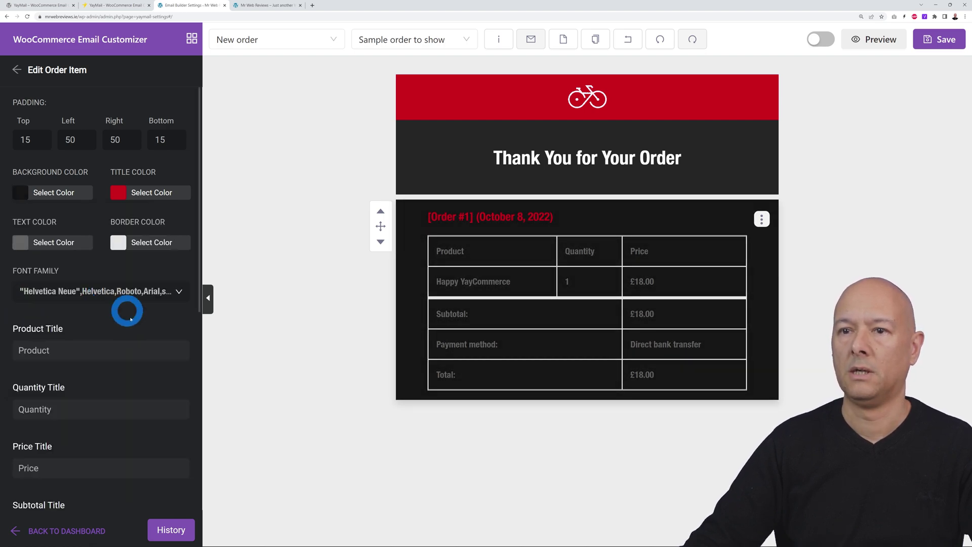
# Step: Set the Order Item element's title colour and text colour to white
pyautogui.click(118, 193)
pyautogui.moveTo(81, 238); pyautogui.dragTo(39, 206)
pyautogui.click(30, 274)
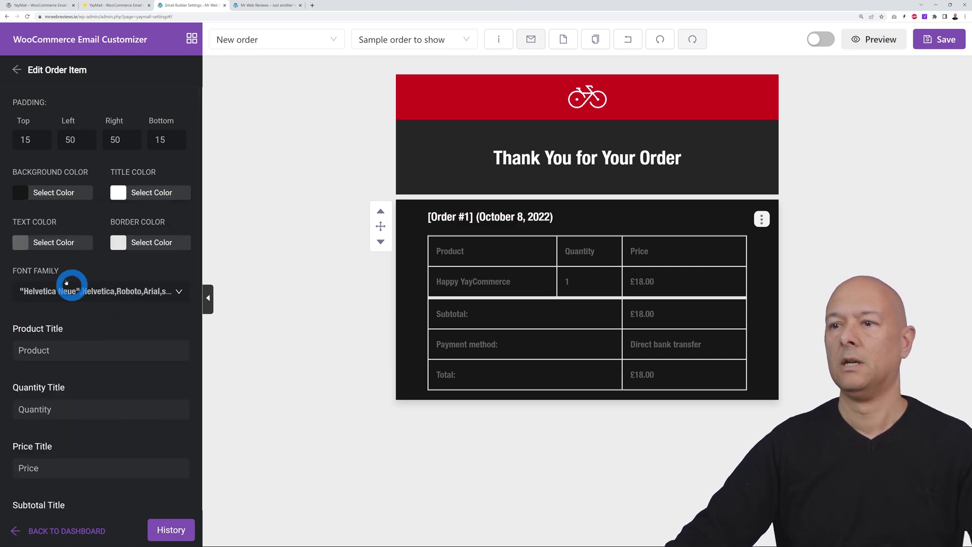
pyautogui.click(20, 242)
pyautogui.moveTo(76, 306); pyautogui.dragTo(3, 246)
pyautogui.click(3, 246)
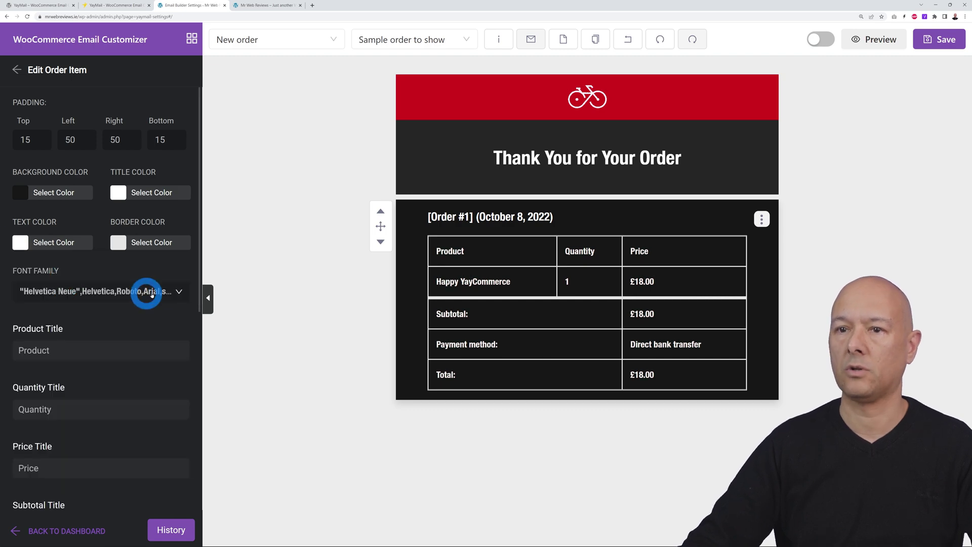
# Step: Change the order table's border colour to a dark grey
pyautogui.click(118, 243)
pyautogui.moveTo(96, 297)
pyautogui.mouseDown()
pyautogui.moveTo(46, 258)
pyautogui.moveTo(11, 341)
pyautogui.mouseUp()
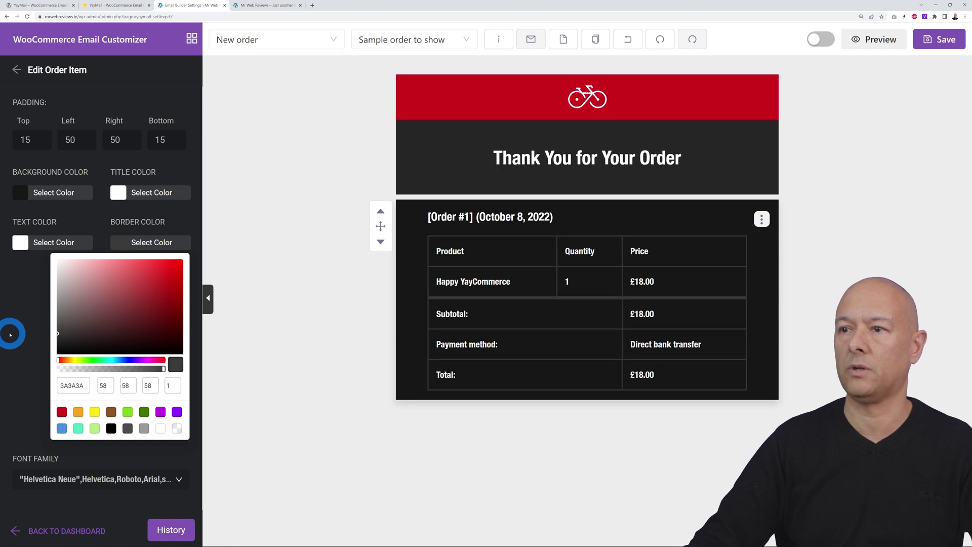
pyautogui.click(9, 330)
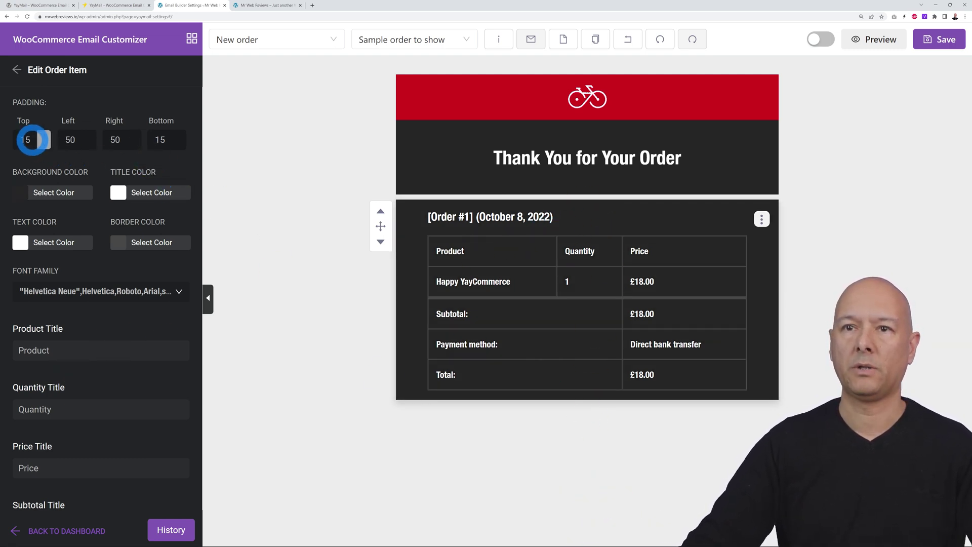
# Step: Set the Order Item element's top and bottom padding to 75, and finish editing the element
pyautogui.write('75')
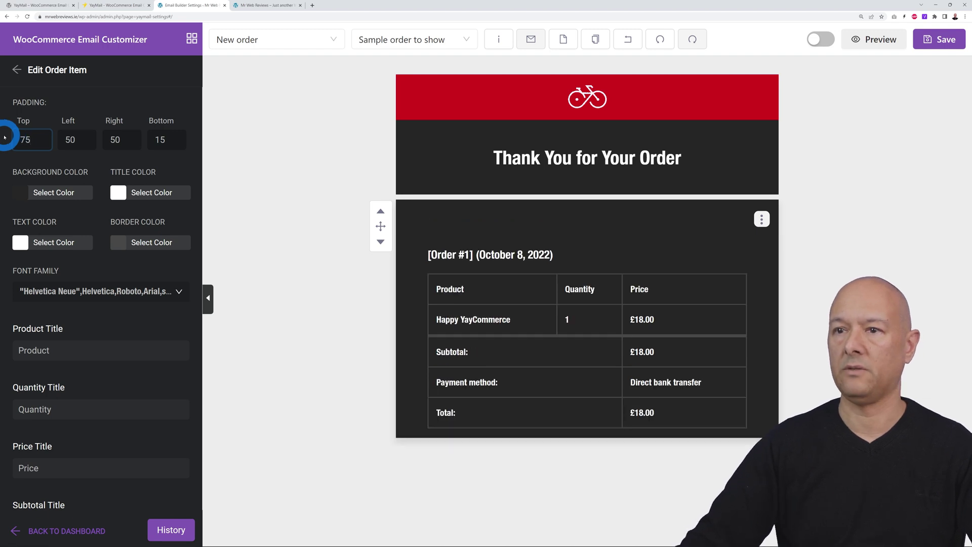
pyautogui.doubleClick(158, 139)
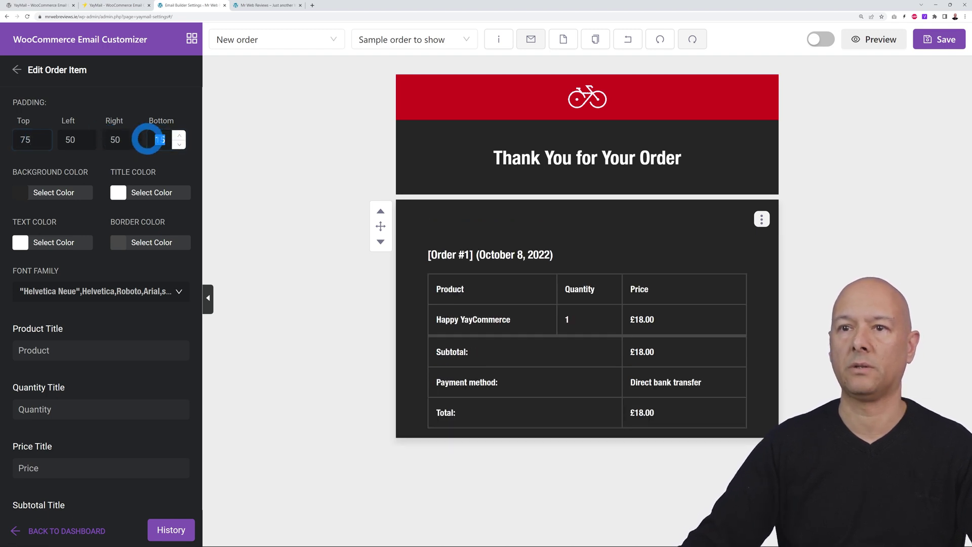
pyautogui.write('75')
pyautogui.click(113, 95)
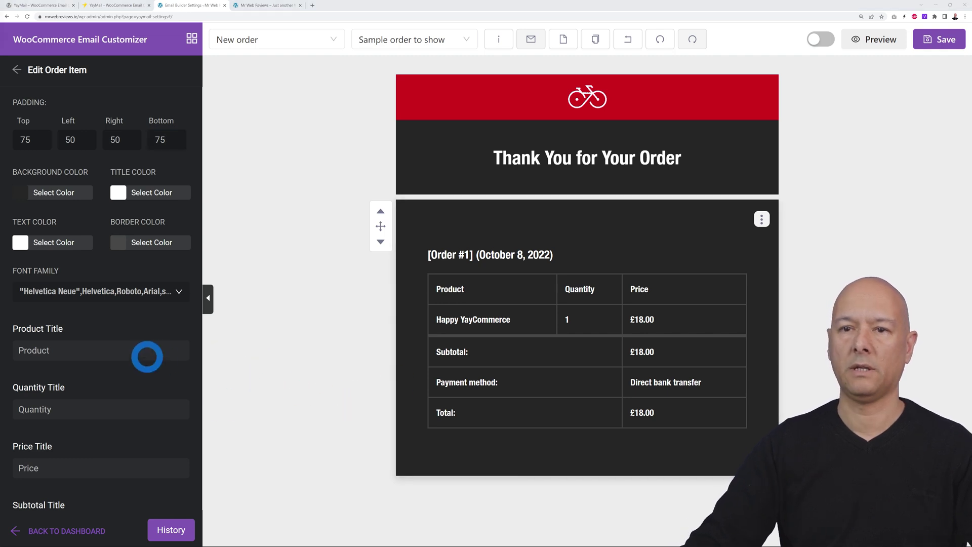
pyautogui.scroll(-3, 132, 337)
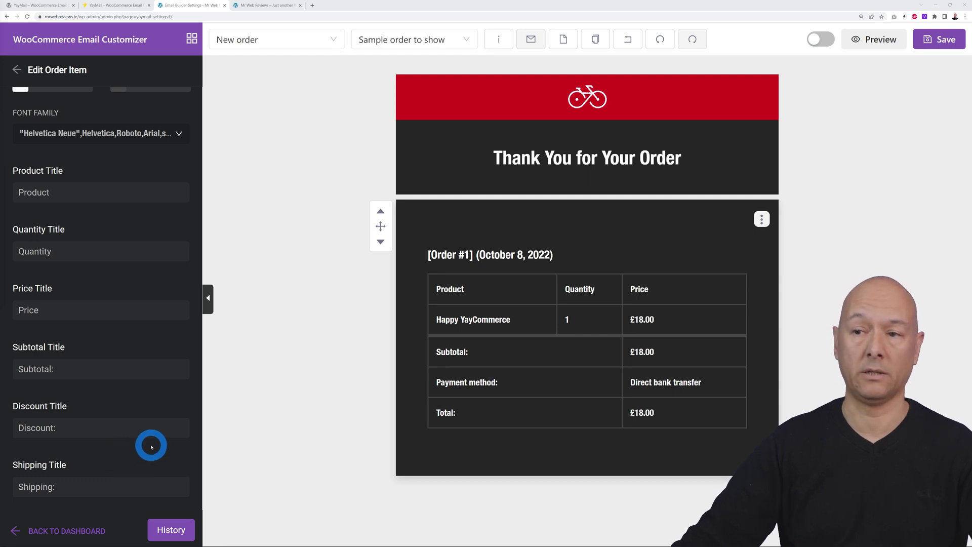
pyautogui.scroll(3, 151, 446)
pyautogui.click(313, 339)
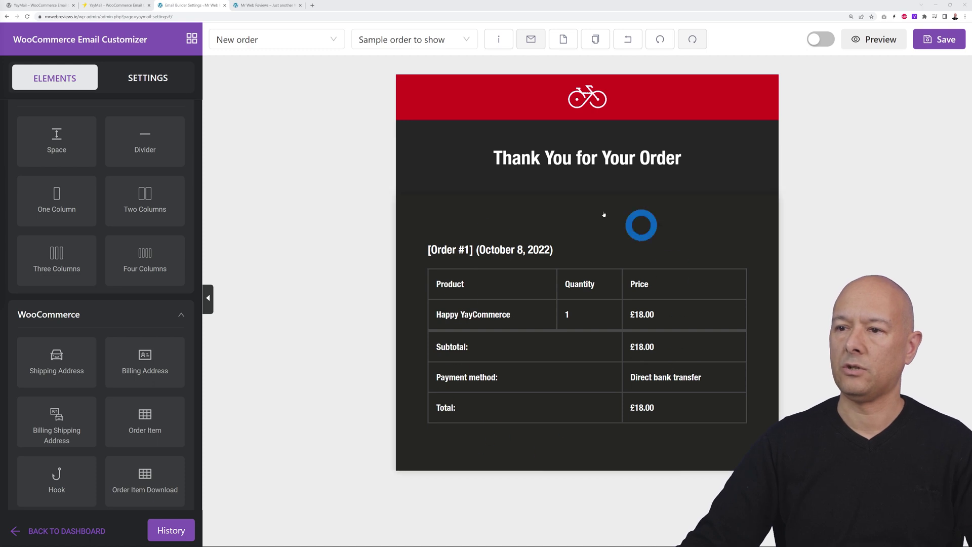
# Step: Load the existing customer order in place of the sample order, and view the accessories on the store's website
pyautogui.click(466, 40)
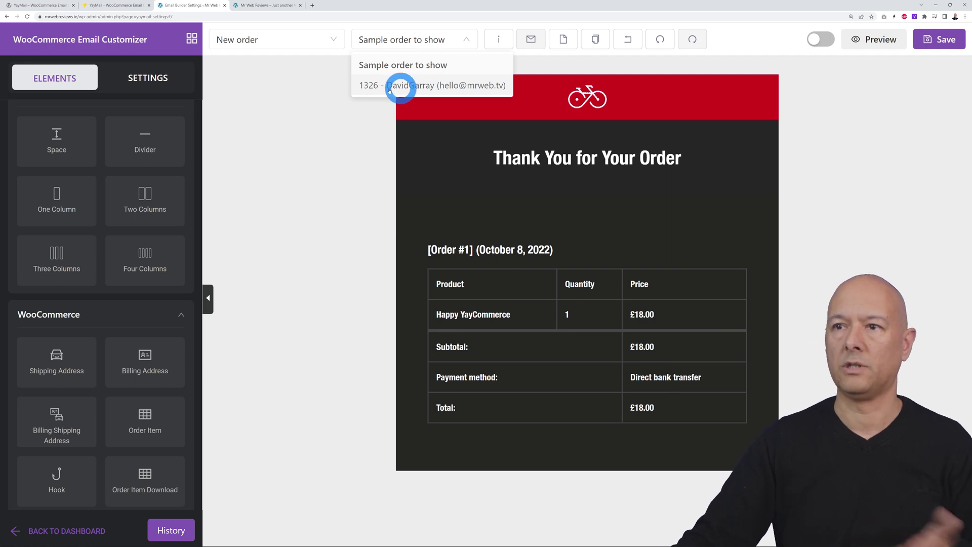
pyautogui.click(426, 86)
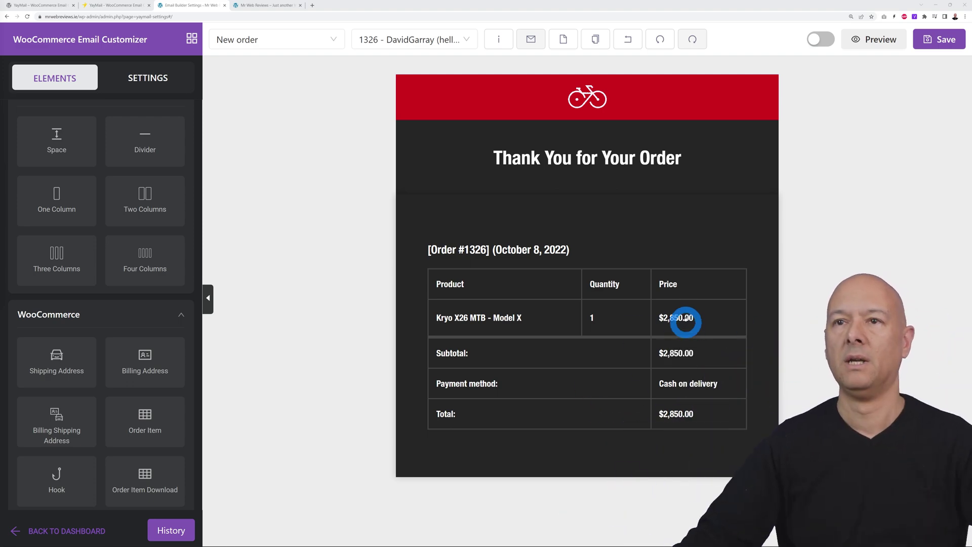
pyautogui.click(261, 6)
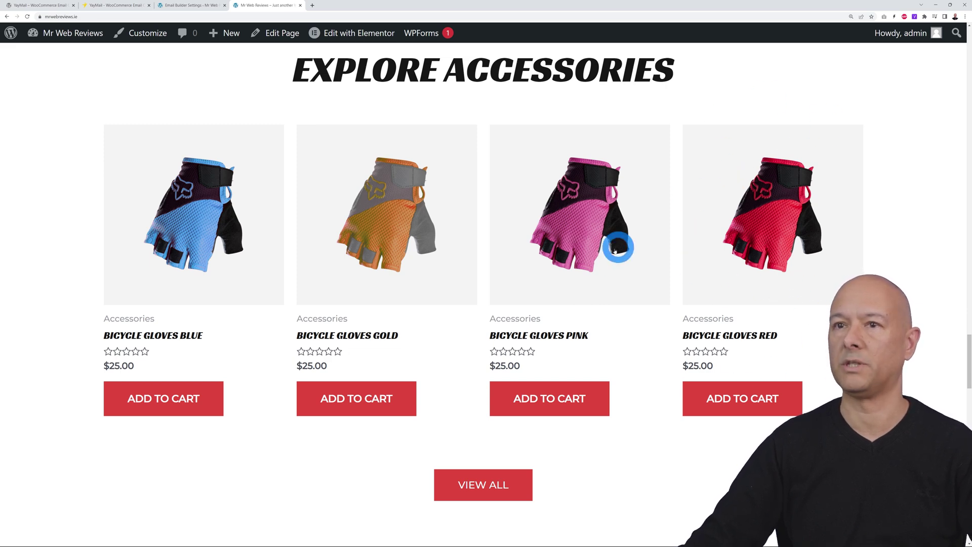
pyautogui.click(193, 6)
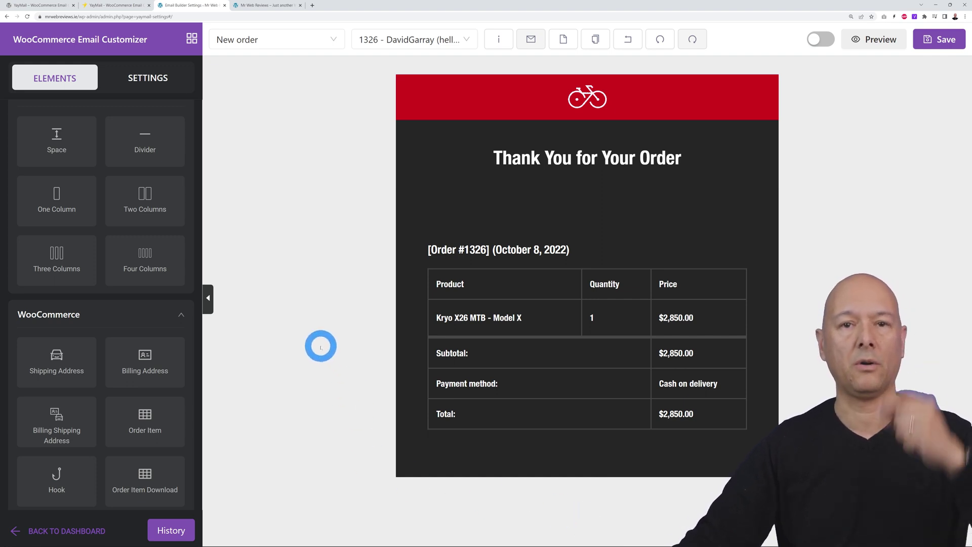
# Step: Add a Two Columns element below the order table and give it the red background colour D0021B
pyautogui.moveTo(152, 209); pyautogui.dragTo(516, 487)
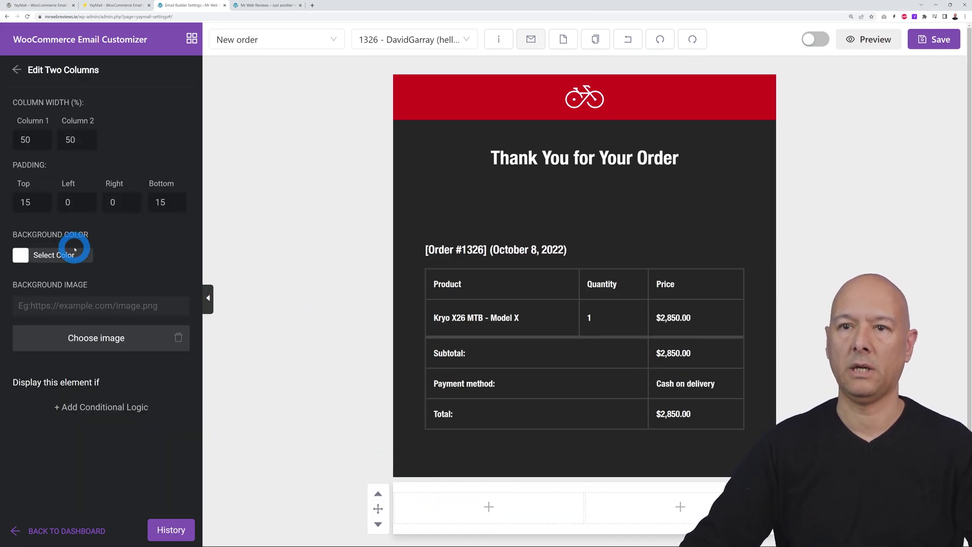
pyautogui.click(20, 255)
pyautogui.click(21, 425)
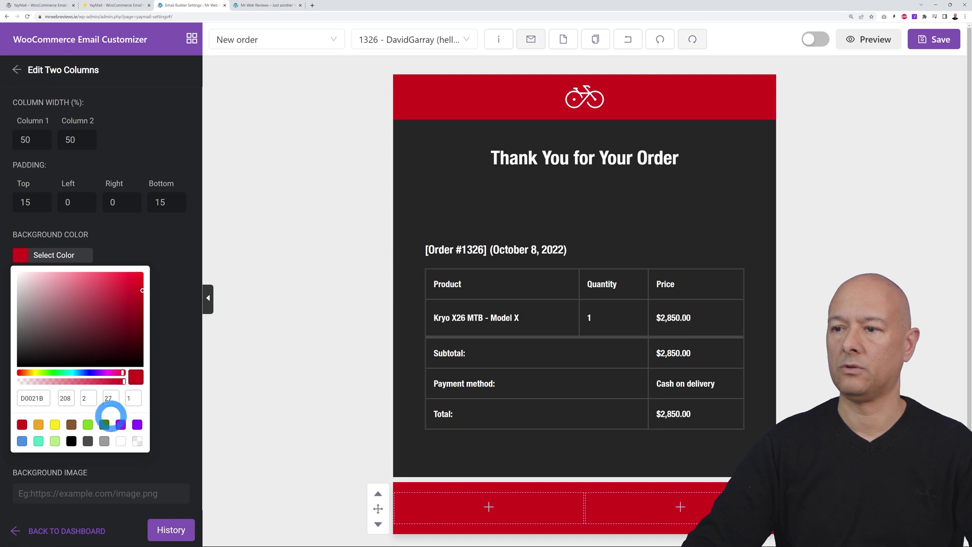
# Step: Set the Two Columns element's left and right padding to 10
pyautogui.click(67, 202)
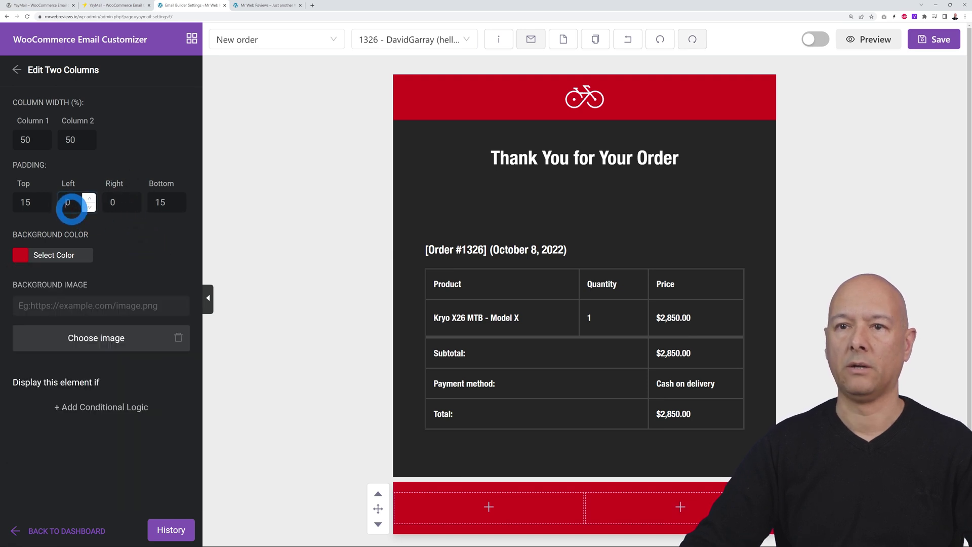
pyautogui.write('1')
pyautogui.click(112, 202)
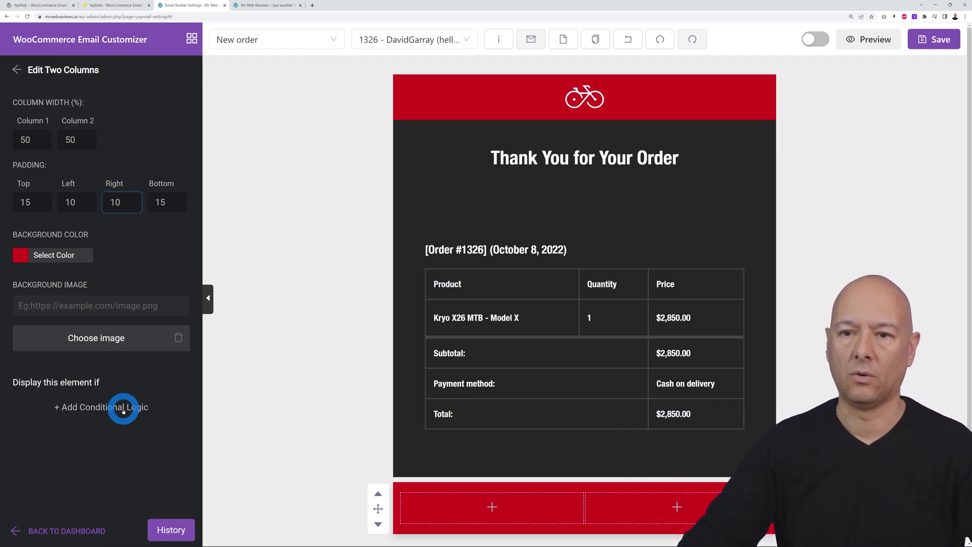
# Step: Add conditional logic so the Two Columns element is displayed only if the product category is Bicycles, and save the condition
pyautogui.click(123, 411)
pyautogui.click(162, 418)
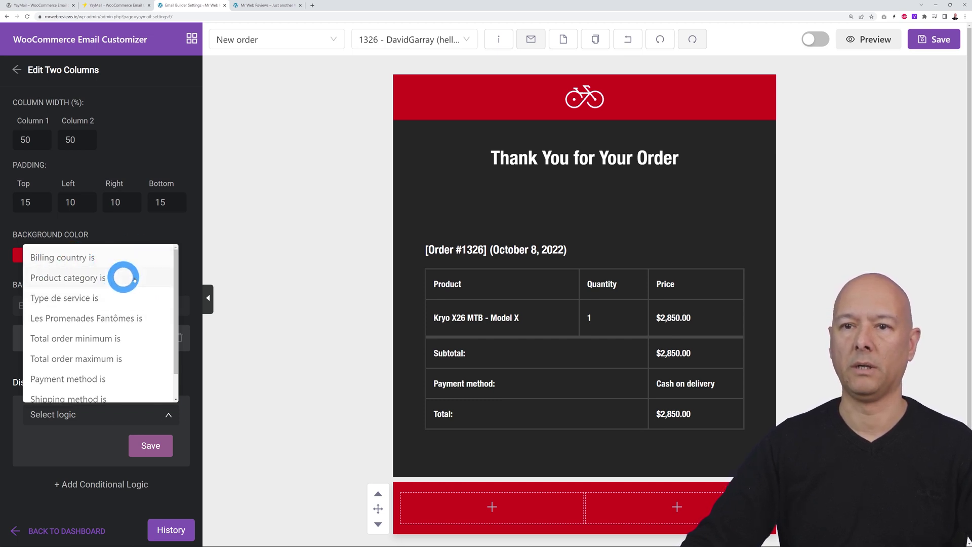
pyautogui.scroll(-1, 155, 283)
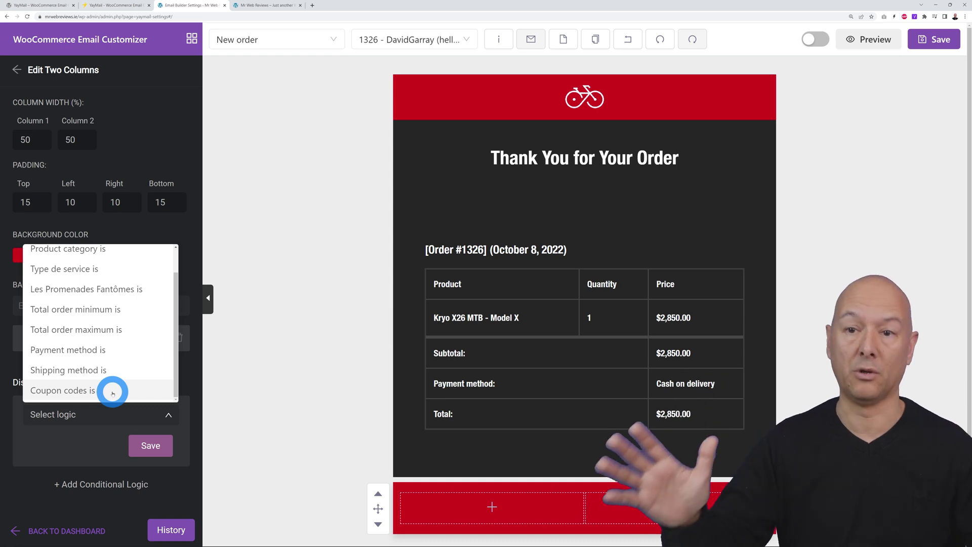
pyautogui.scroll(2, 127, 371)
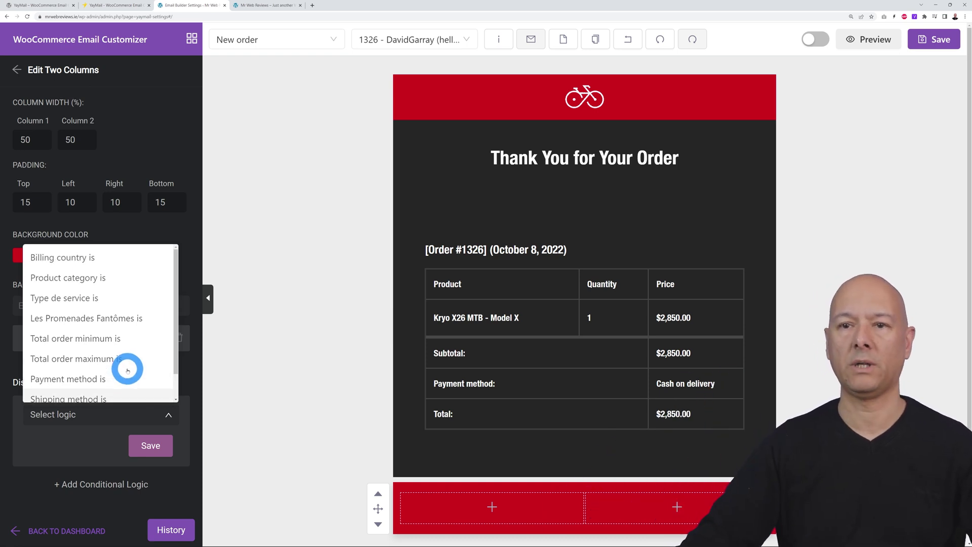
pyautogui.click(111, 280)
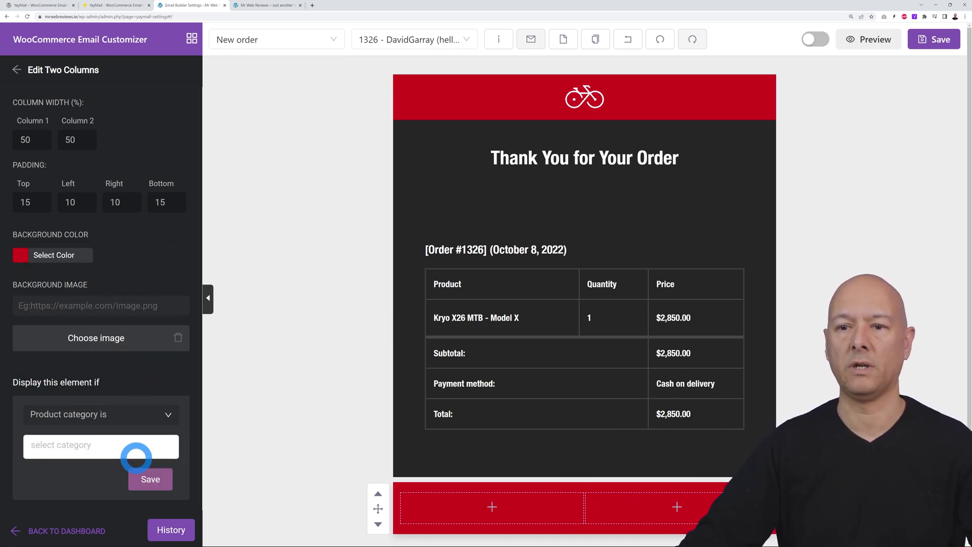
pyautogui.click(123, 445)
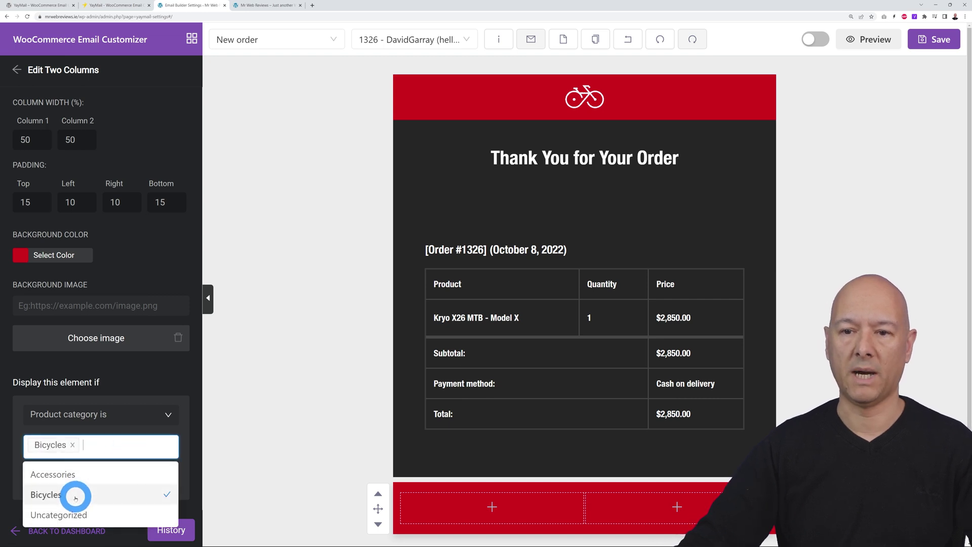
pyautogui.scroll(-1, 200, 441)
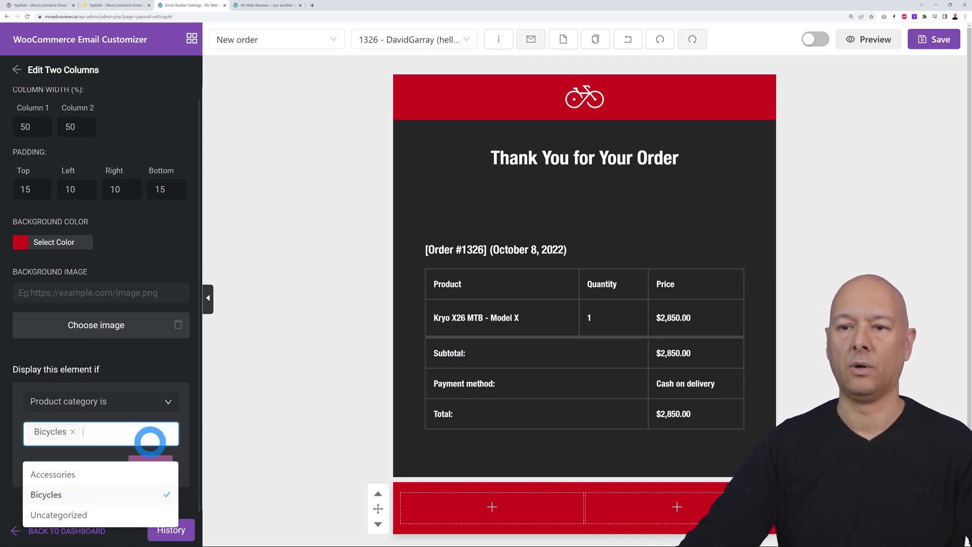
pyautogui.click(66, 455)
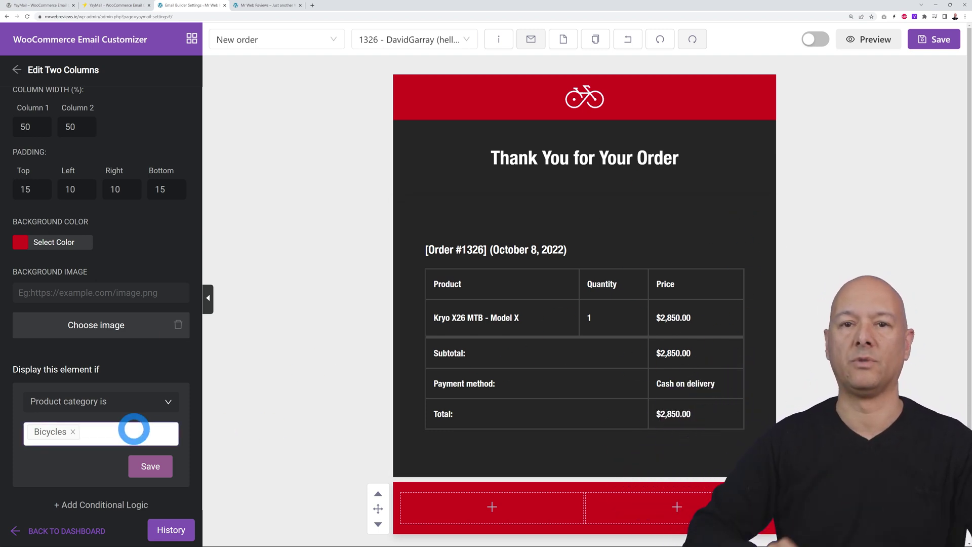
pyautogui.click(155, 467)
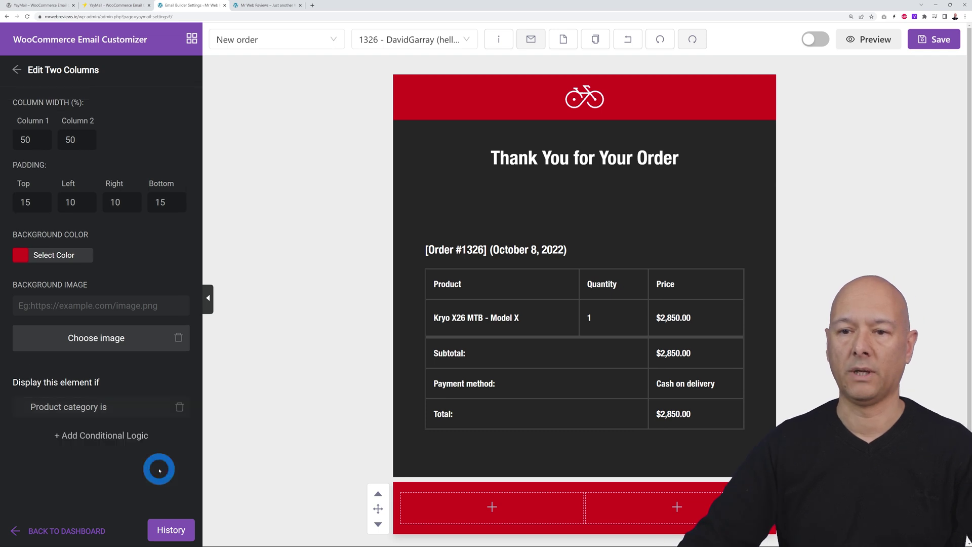
# Step: Place an Image element in each column of the Two Columns element
pyautogui.click(12, 71)
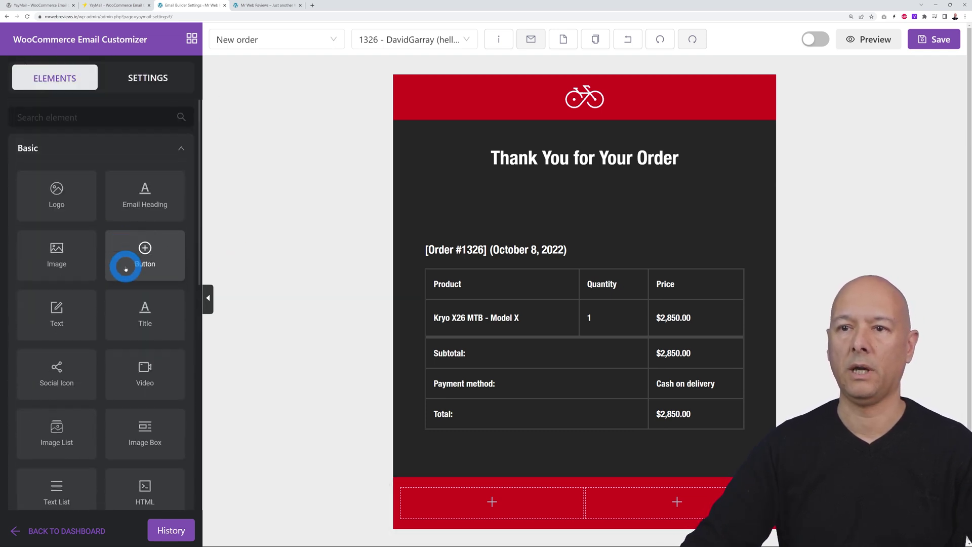
pyautogui.moveTo(61, 250); pyautogui.dragTo(489, 516)
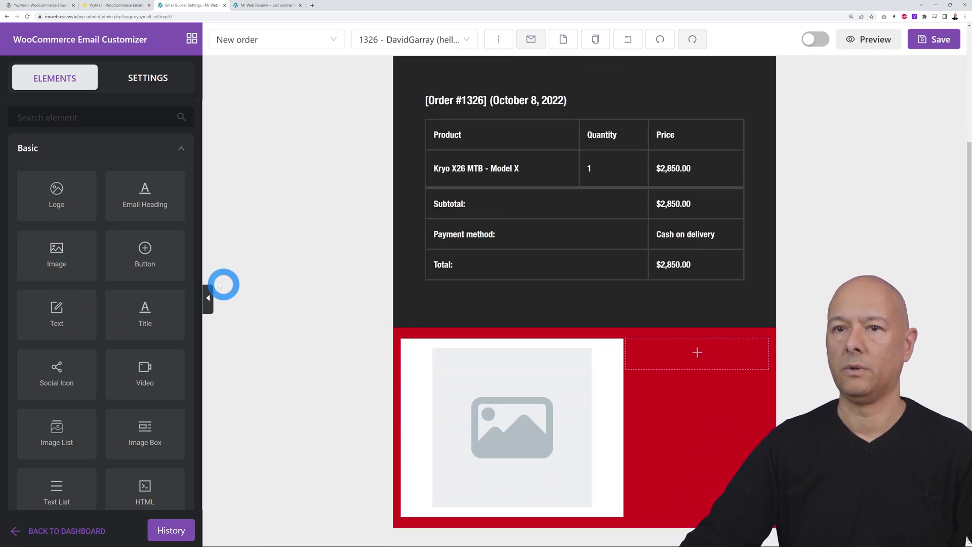
pyautogui.moveTo(71, 256); pyautogui.dragTo(697, 377)
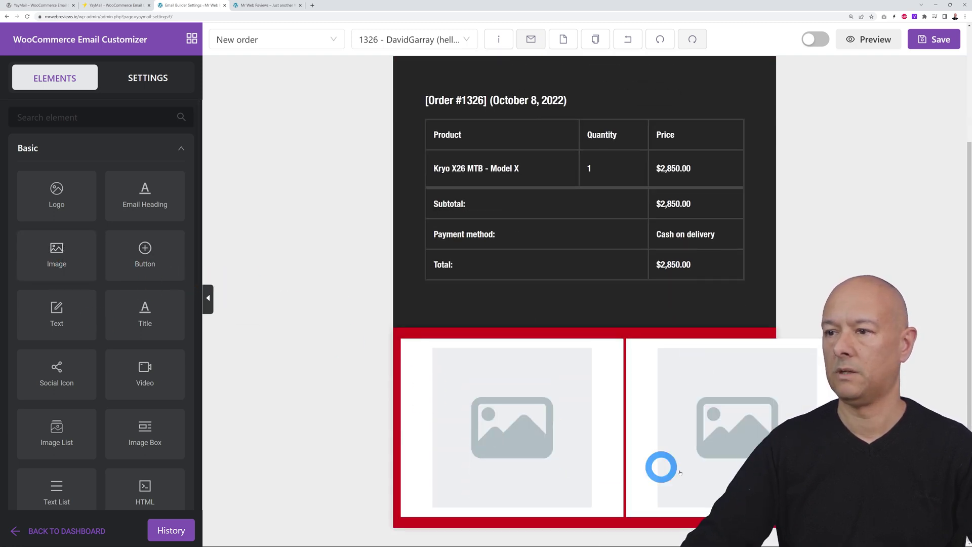
# Step: Replace the first column's placeholder with the red helmet image helmet-4.jpg from the media library
pyautogui.click(504, 433)
pyautogui.click(102, 294)
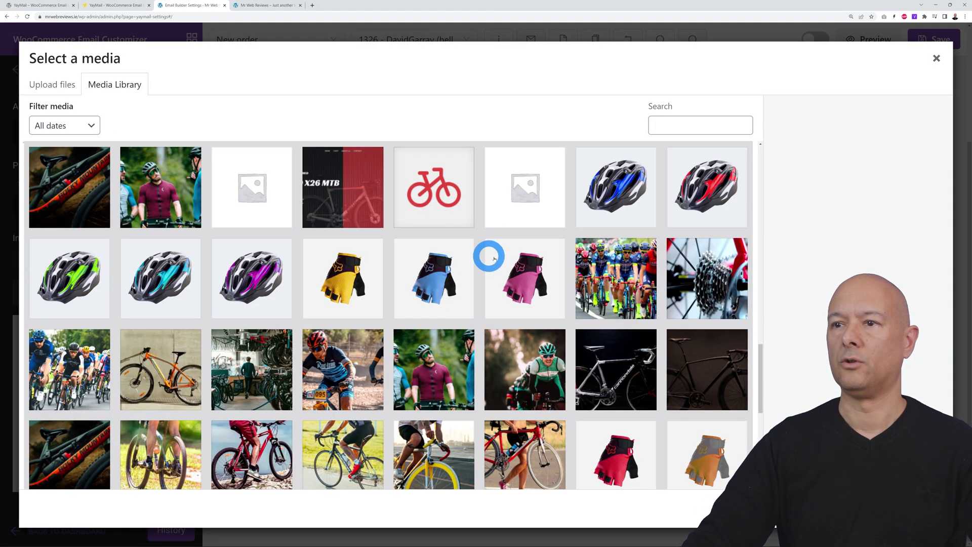
pyautogui.click(716, 189)
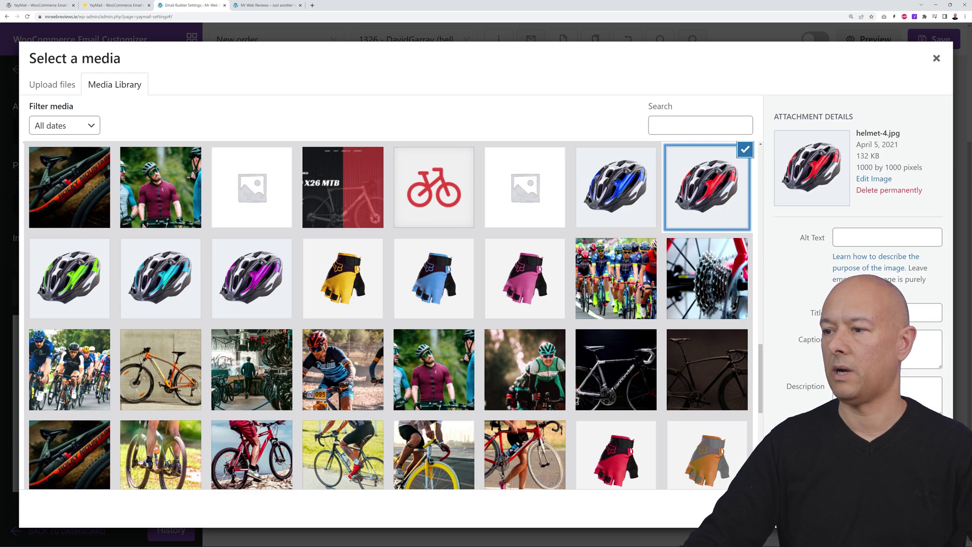
pyautogui.click(912, 509)
# Step: Replace the second column's placeholder with the red glove image accessories-3.jpg from the media library
pyautogui.click(728, 439)
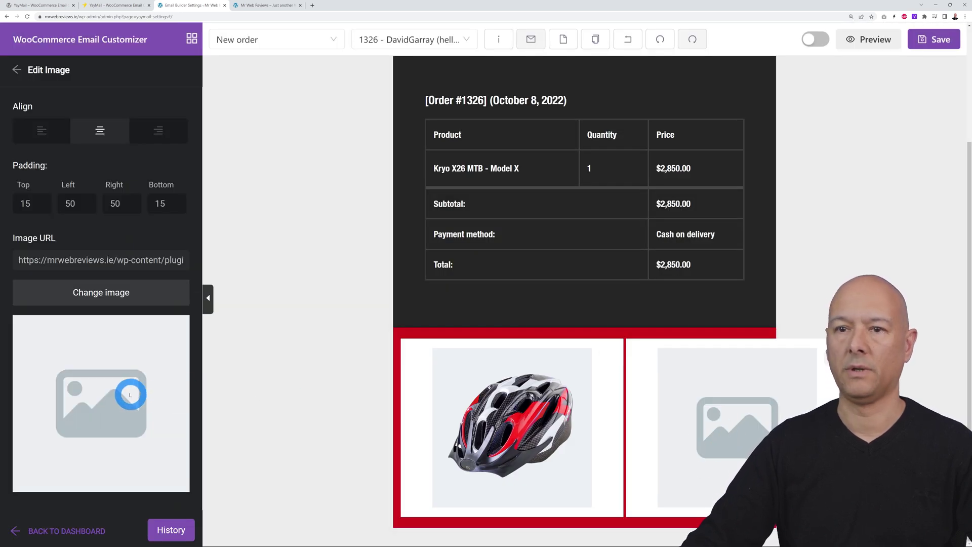
pyautogui.click(113, 291)
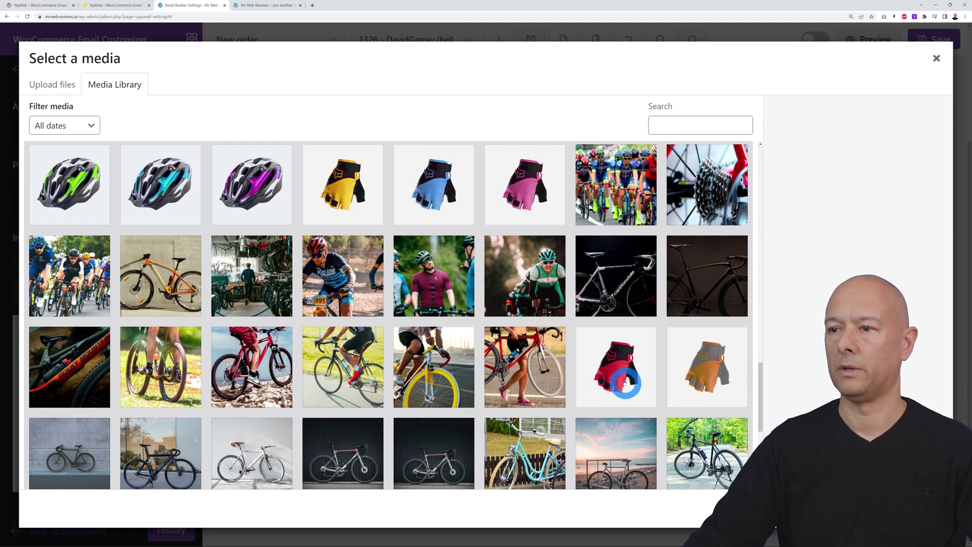
pyautogui.click(623, 374)
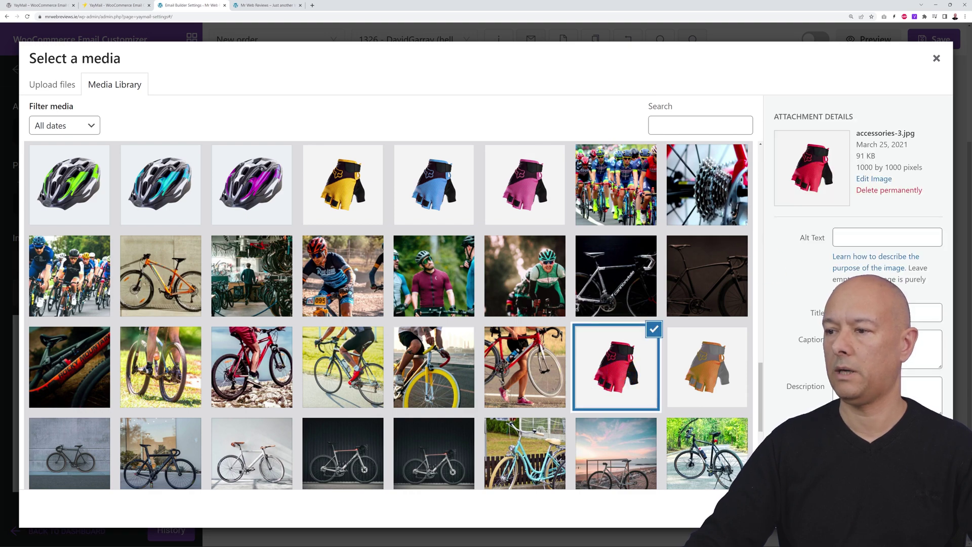
pyautogui.click(912, 512)
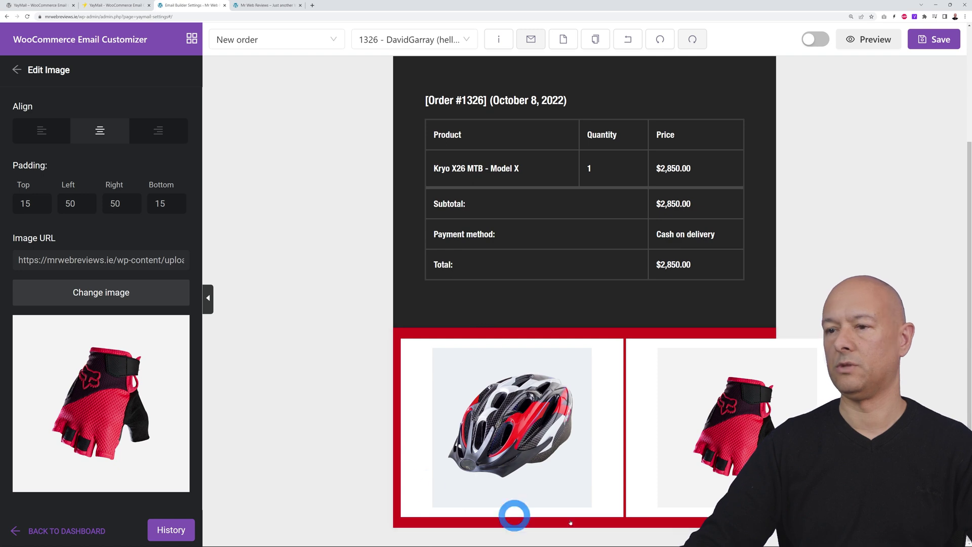
# Step: Reduce the width of both the glove and the helmet images to 180 px
pyautogui.scroll(-4, 174, 384)
pyautogui.moveTo(102, 347); pyautogui.dragTo(77, 350)
pyautogui.click(471, 501)
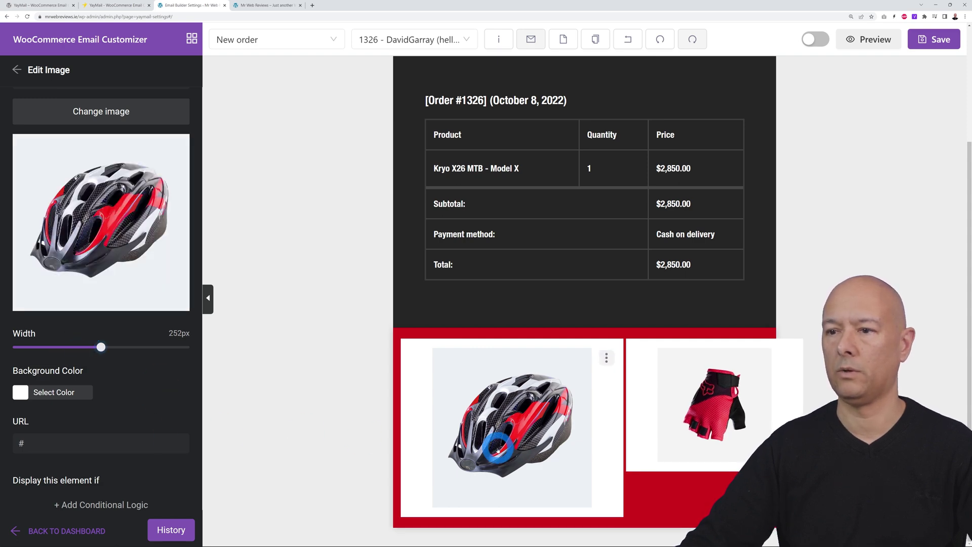
pyautogui.moveTo(101, 347); pyautogui.dragTo(78, 348)
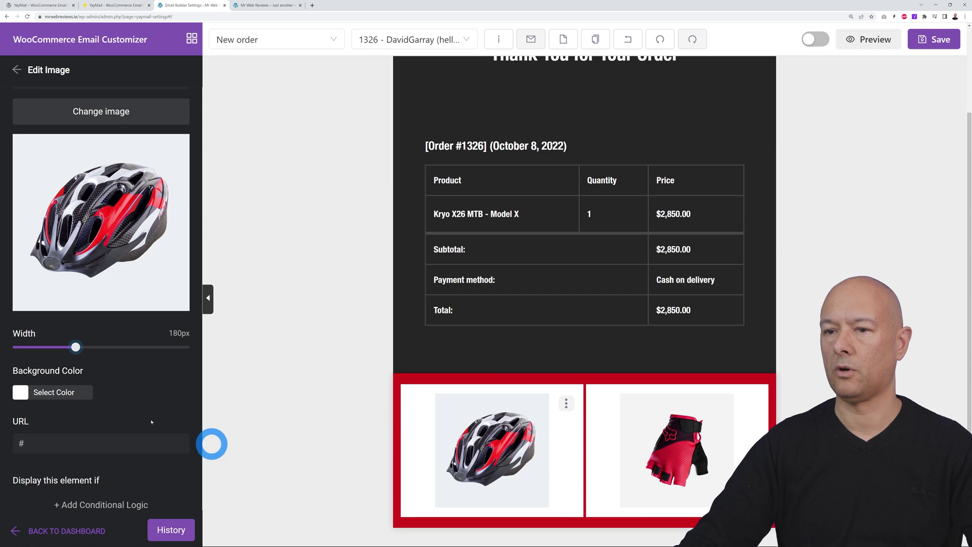
# Step: Change the helmet image's background colour to red D0021B
pyautogui.click(23, 393)
pyautogui.scroll(-3, 174, 399)
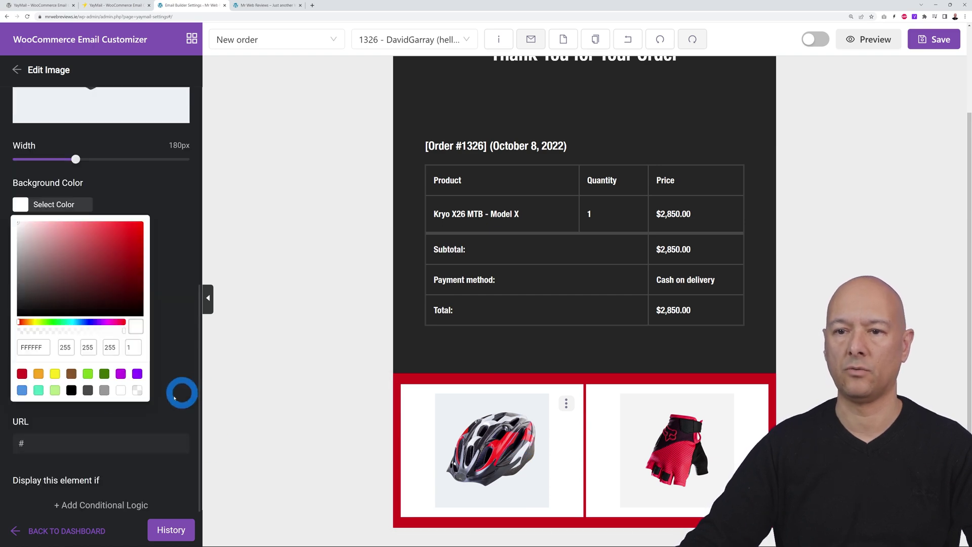
pyautogui.click(21, 374)
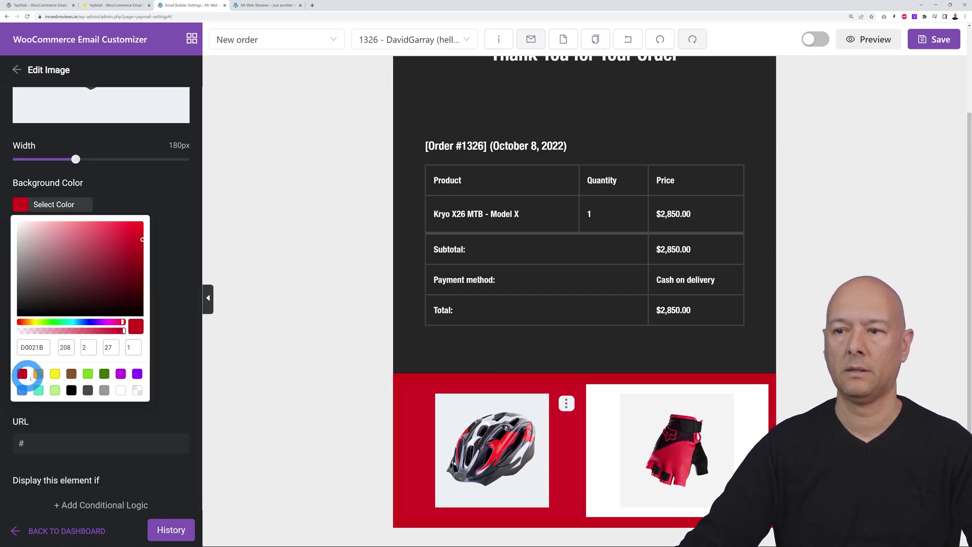
# Step: Change the glove image's background colour to red D0021B
pyautogui.click(611, 428)
pyautogui.click(15, 205)
pyautogui.click(20, 390)
pyautogui.scroll(-4, 19, 380)
pyautogui.click(22, 374)
pyautogui.click(494, 368)
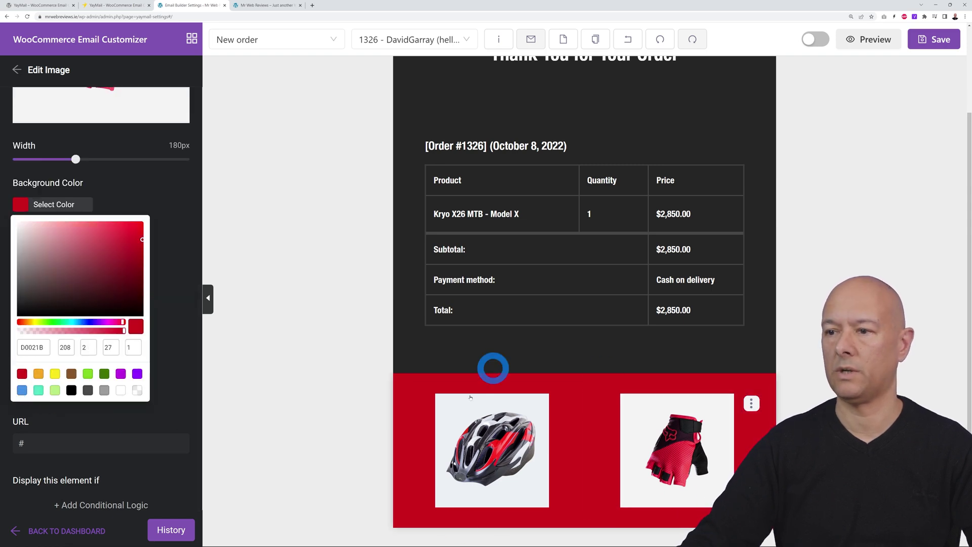
# Step: Link the glove image to the Bicycle Gloves Red product page by copying that page's address into the image's URL
pyautogui.click(309, 412)
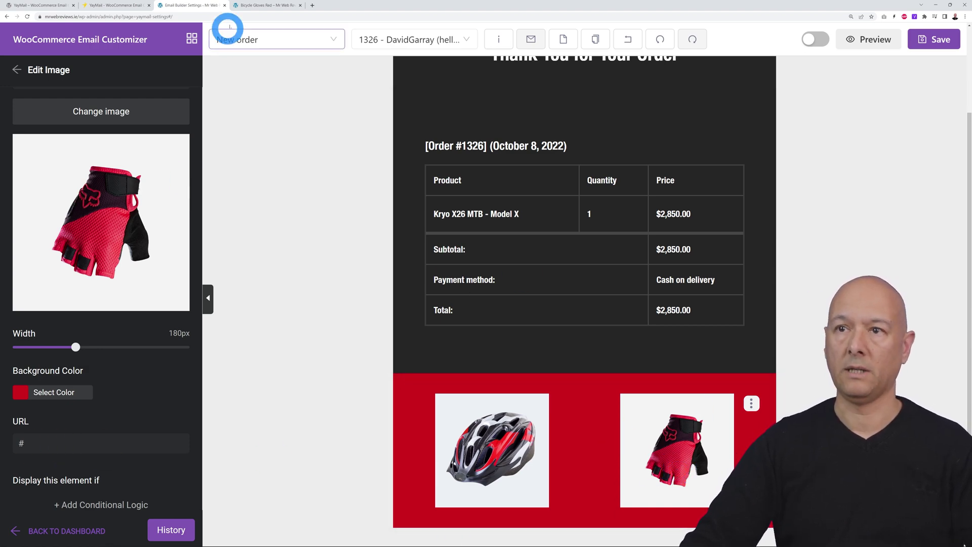
pyautogui.click(248, 7)
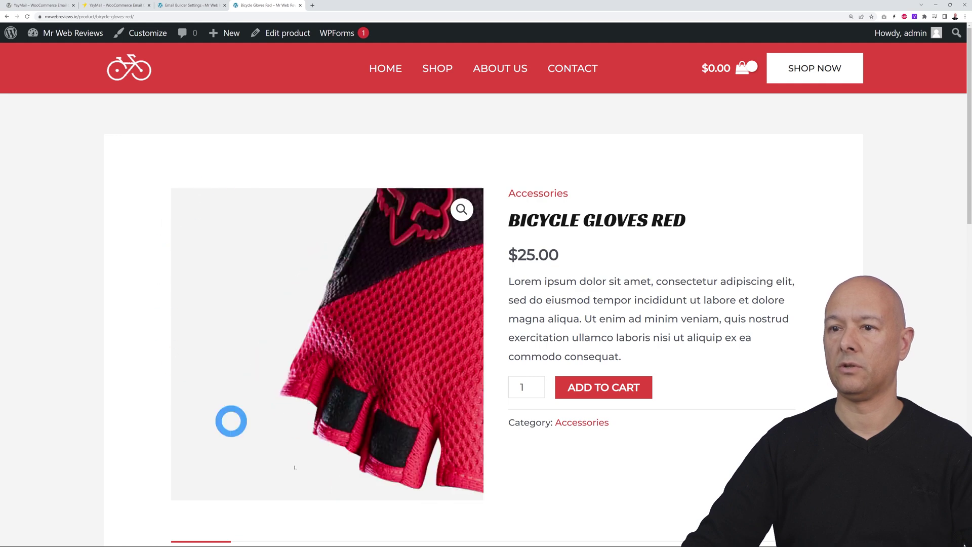
pyautogui.click(162, 17)
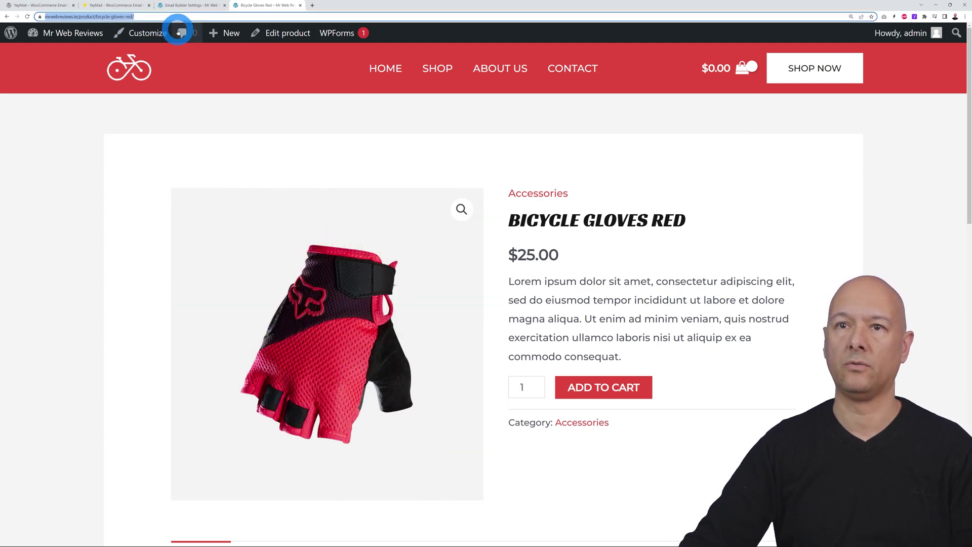
pyautogui.click(162, 6)
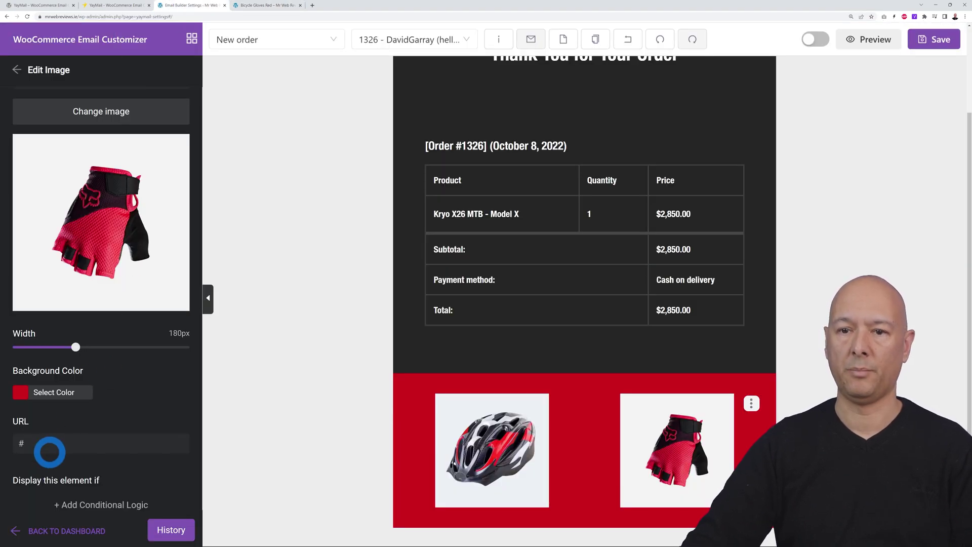
pyautogui.hotkey('ctrl', 'v')
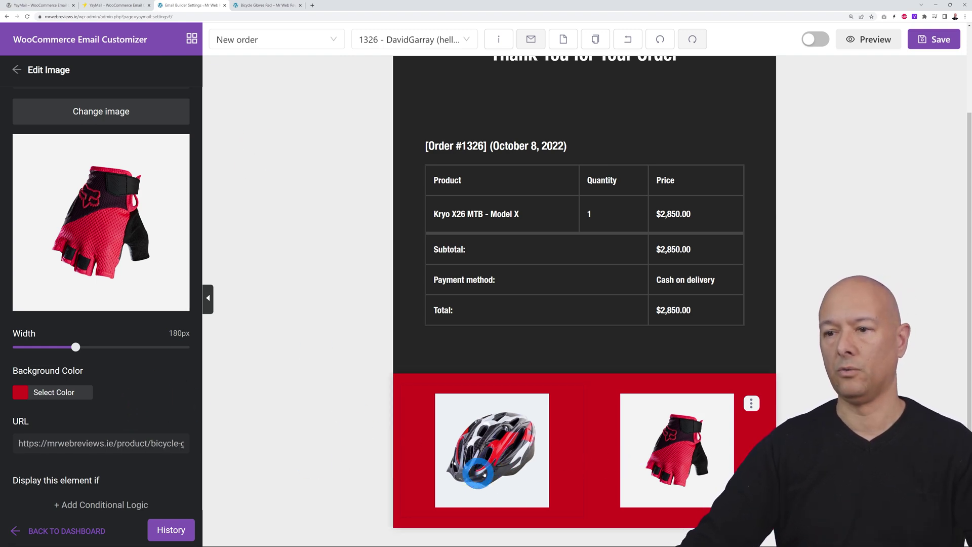
# Step: Add a Text element between the order table section and the helmet and glove images
pyautogui.click(487, 458)
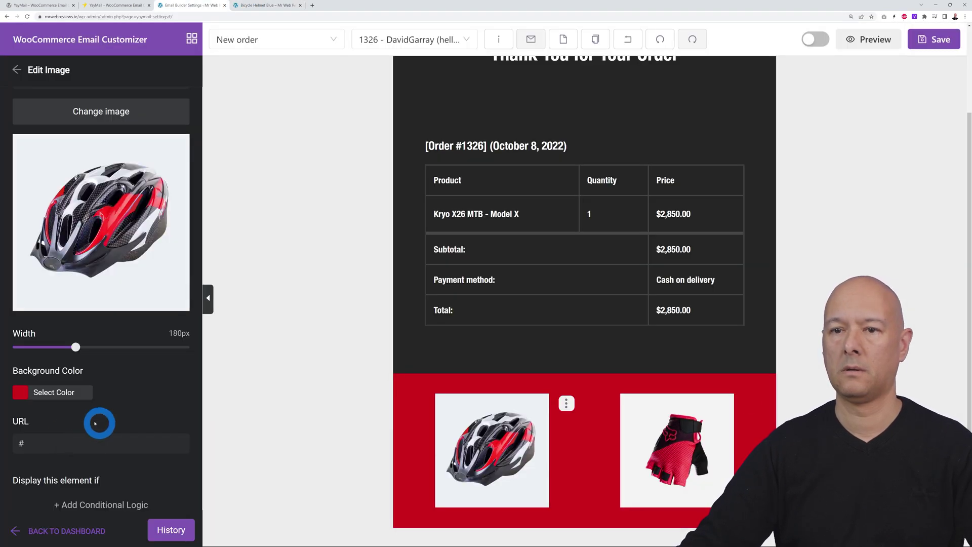
pyautogui.scroll(4, 98, 425)
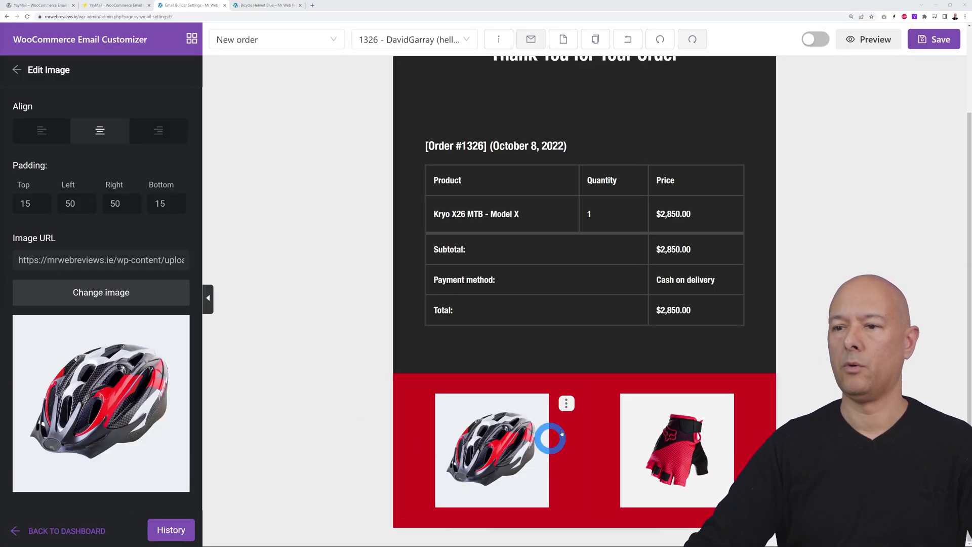
pyautogui.click(51, 70)
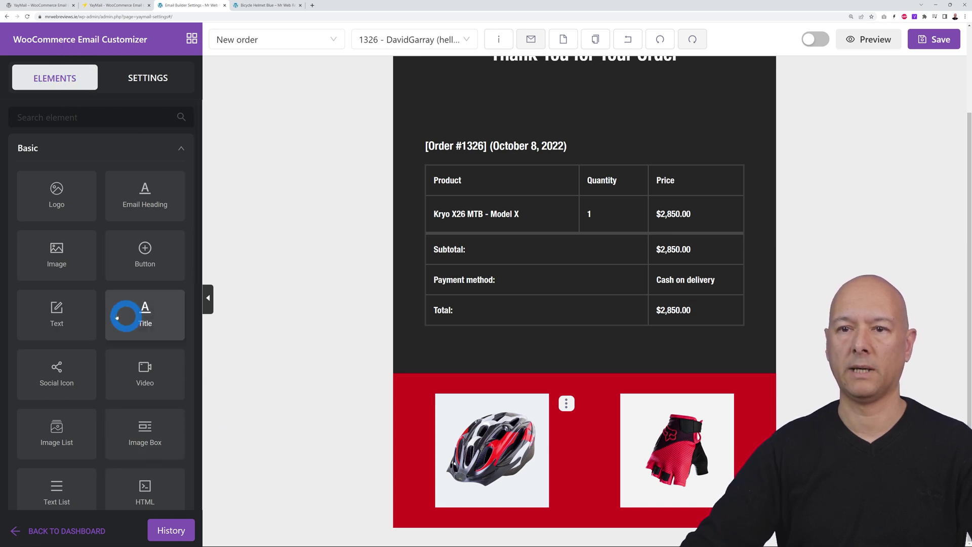
pyautogui.moveTo(101, 321); pyautogui.dragTo(414, 393)
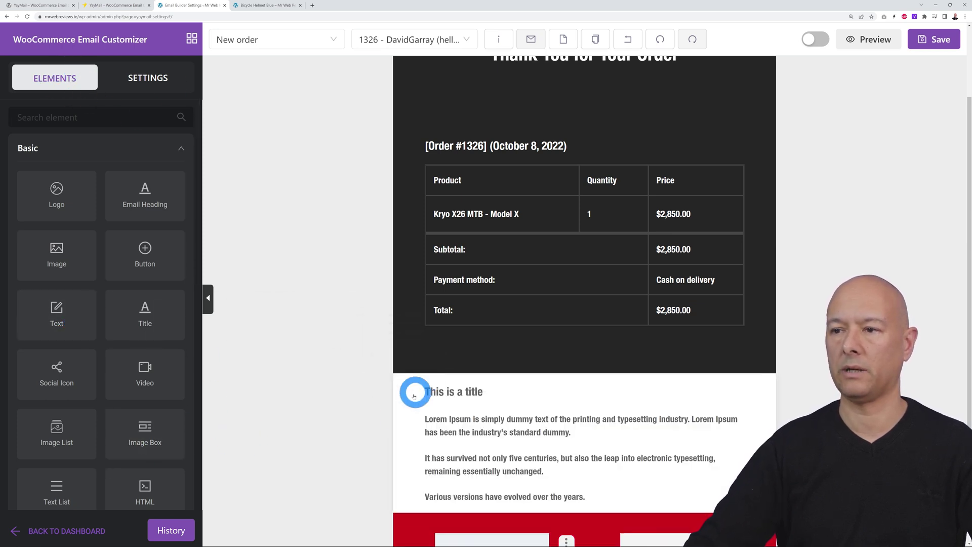
pyautogui.scroll(-1, 661, 453)
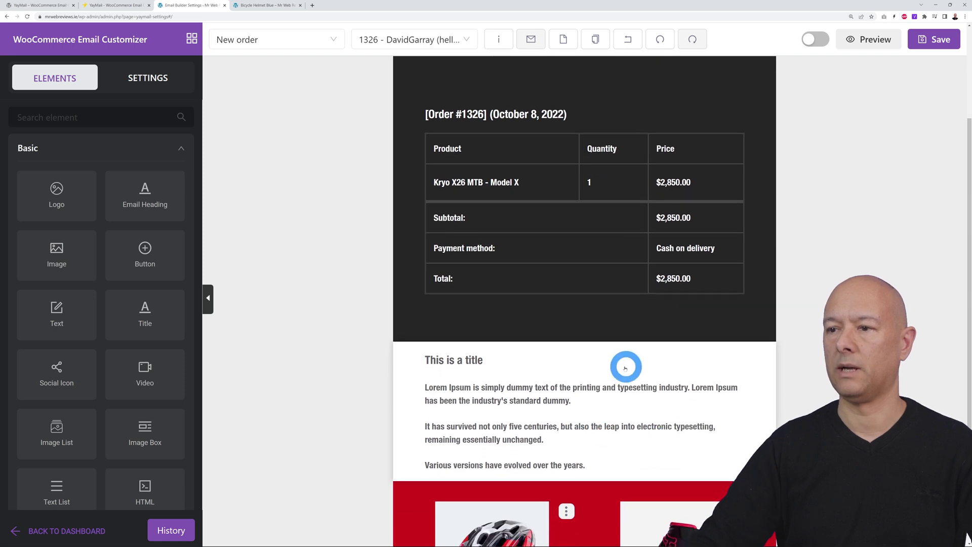
# Step: Set the new text block's background colour to red D0021B and its text colour to white
pyautogui.click(547, 361)
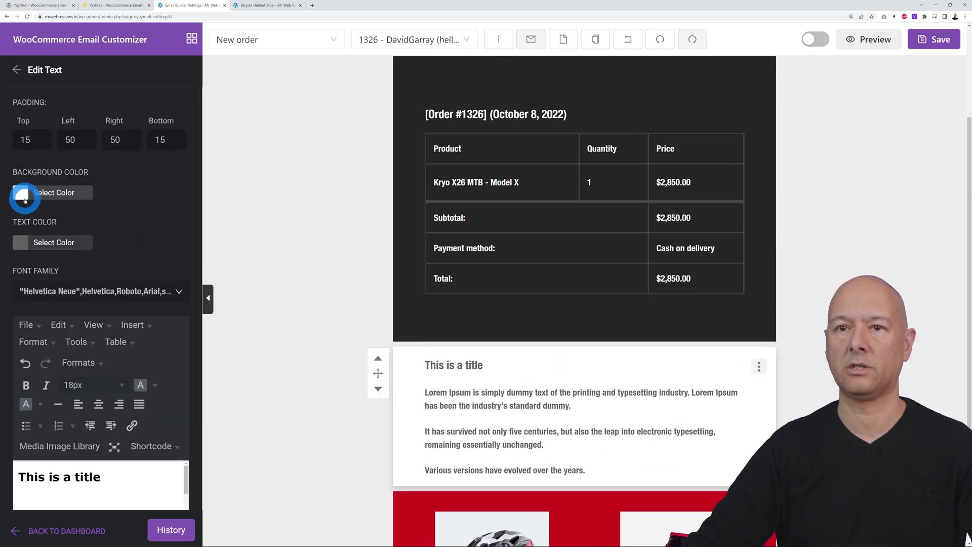
pyautogui.click(21, 192)
pyautogui.click(23, 361)
pyautogui.click(156, 182)
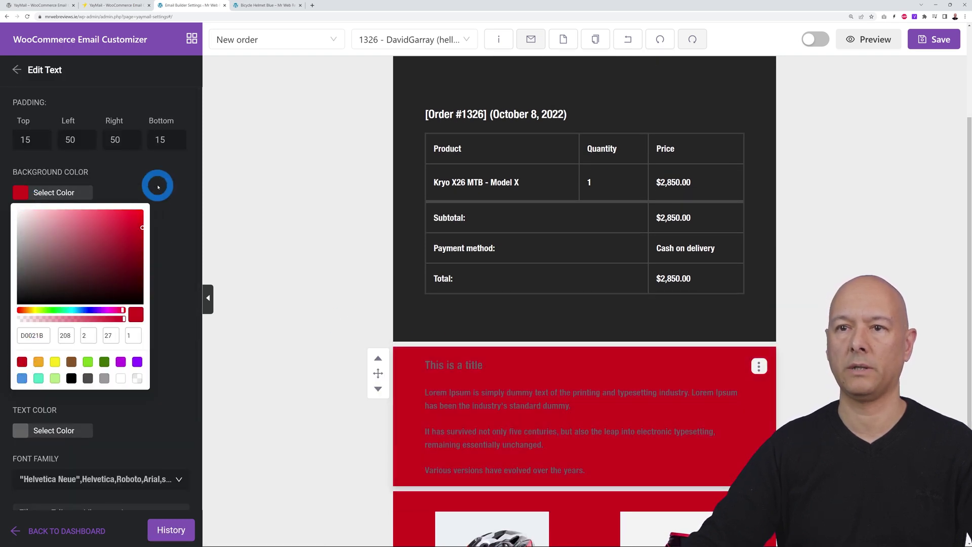
pyautogui.click(44, 243)
pyautogui.click(120, 428)
pyautogui.click(182, 224)
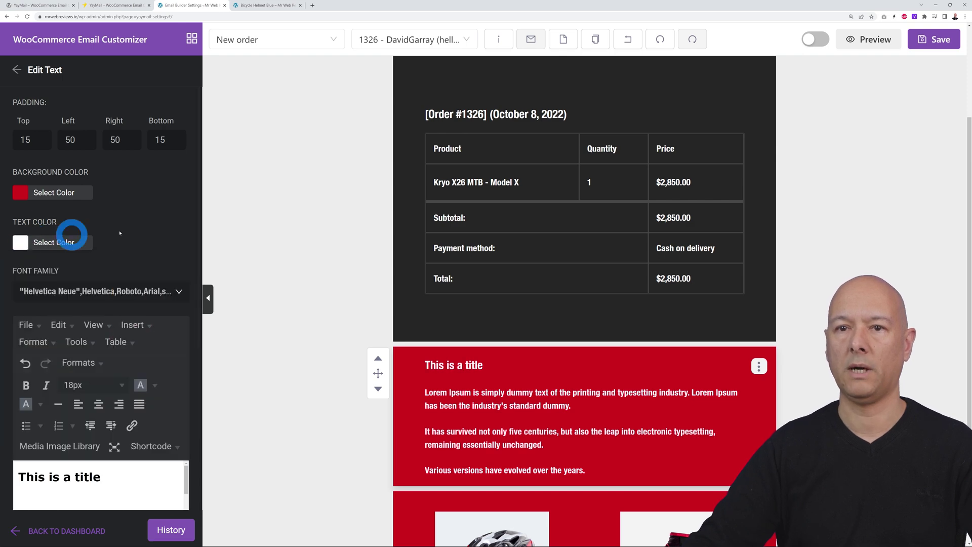
# Step: Replace the block's placeholder text with "We thought that you might like to get these as well to go with your new bike" at 18px
pyautogui.tripleClick(126, 479)
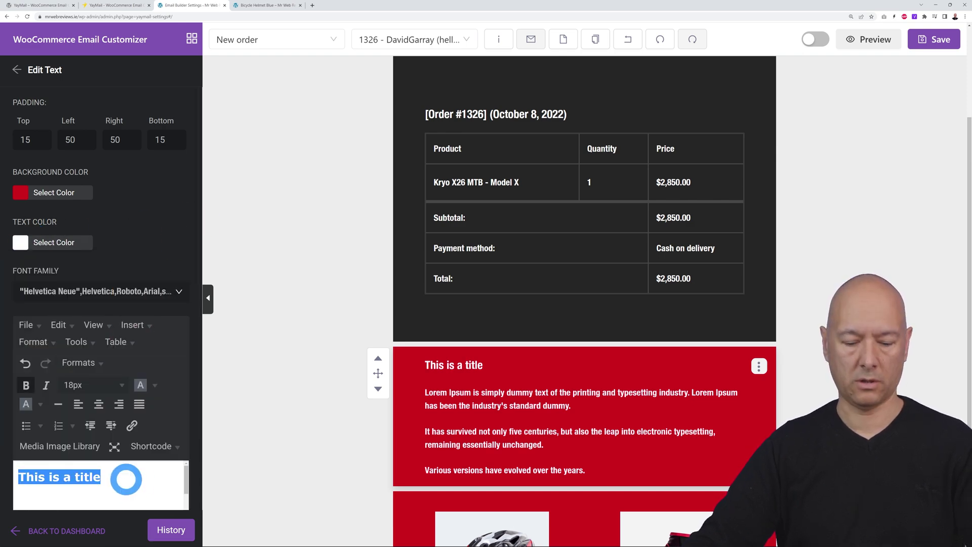
pyautogui.write('We thought that you might like to get these as well to go with your new bike')
pyautogui.click(122, 350)
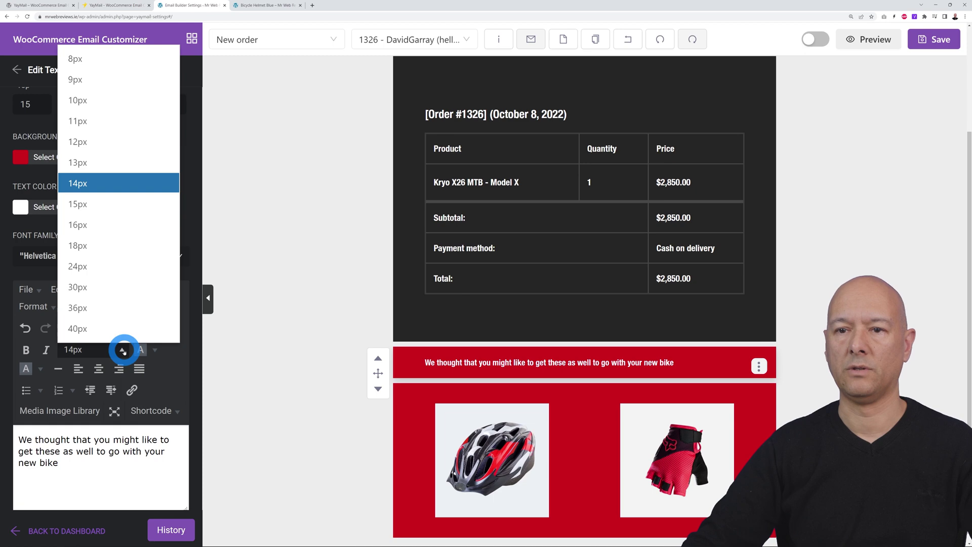
pyautogui.click(110, 247)
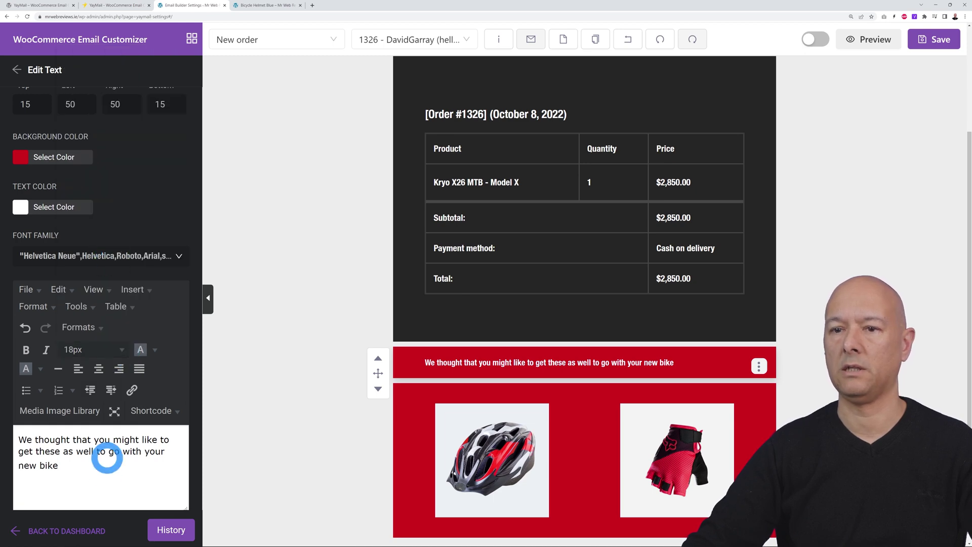
pyautogui.click(312, 437)
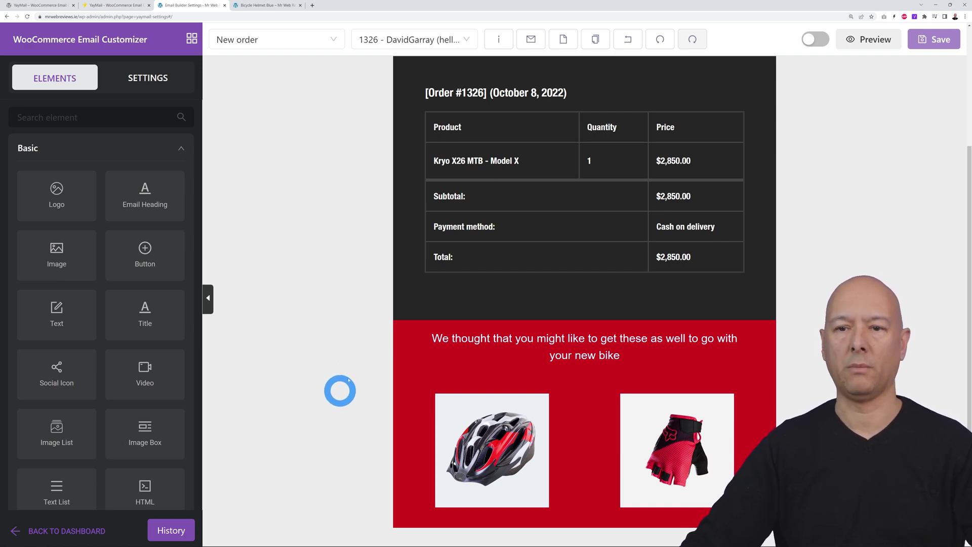
# Step: Add a Social Icon element below the accessory images and make its background transparent
pyautogui.moveTo(76, 371); pyautogui.dragTo(547, 536)
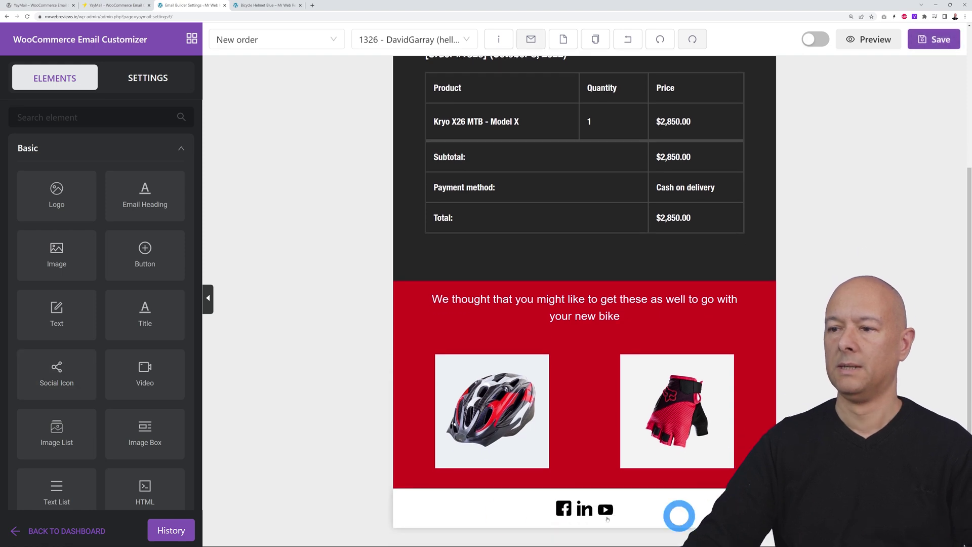
pyautogui.click(476, 511)
pyautogui.click(23, 255)
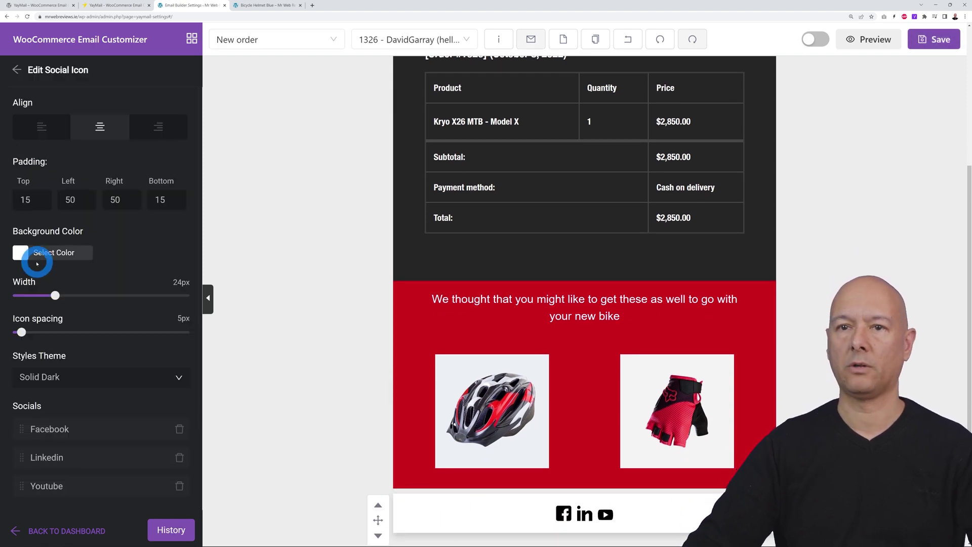
pyautogui.moveTo(125, 381); pyautogui.dragTo(19, 379)
pyautogui.click(174, 384)
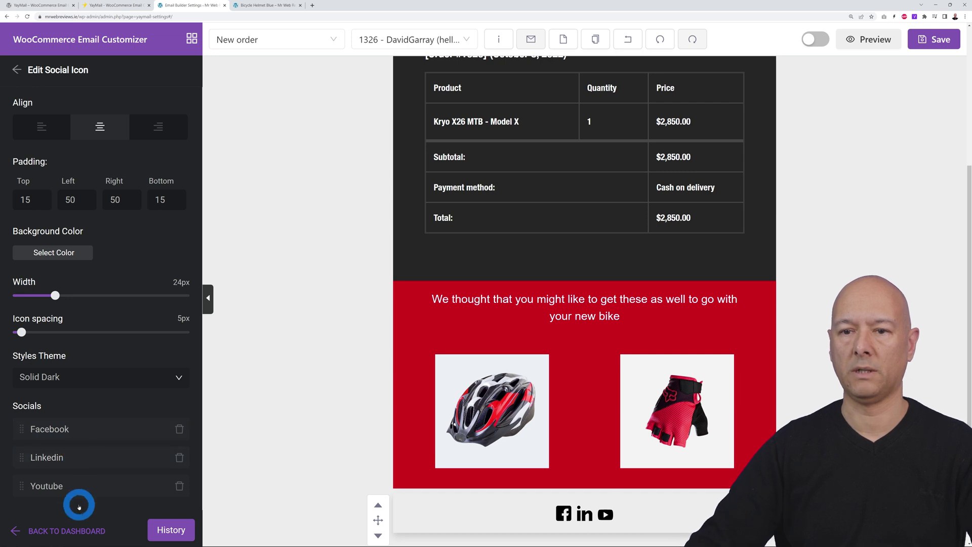
# Step: Move Youtube to the first place in the socials list and update its entry with the link #
pyautogui.moveTo(22, 487); pyautogui.dragTo(24, 428)
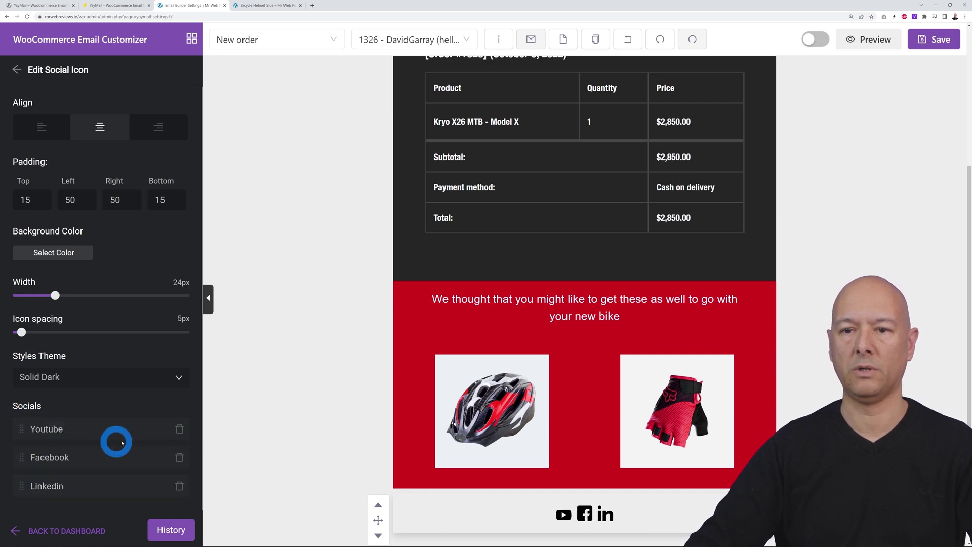
pyautogui.click(87, 429)
pyautogui.click(65, 369)
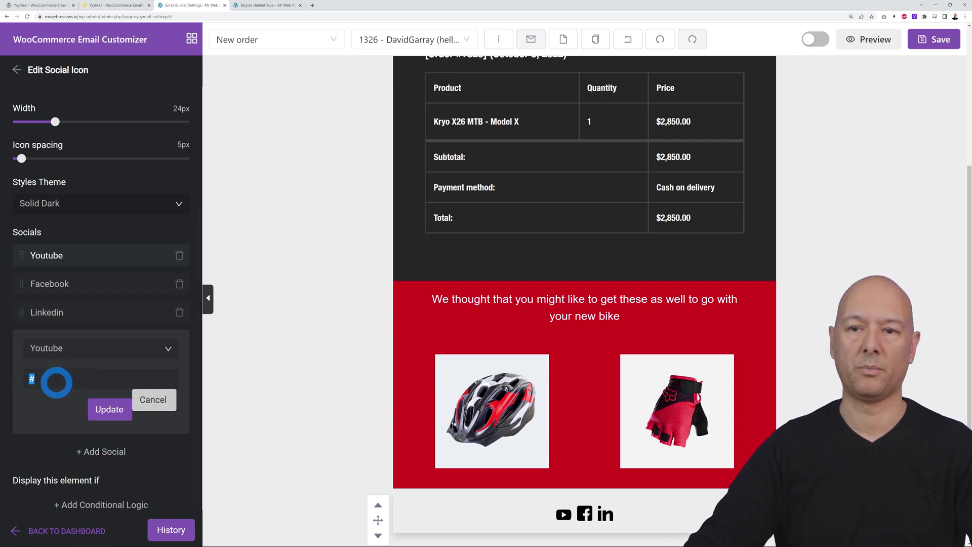
pyautogui.click(106, 408)
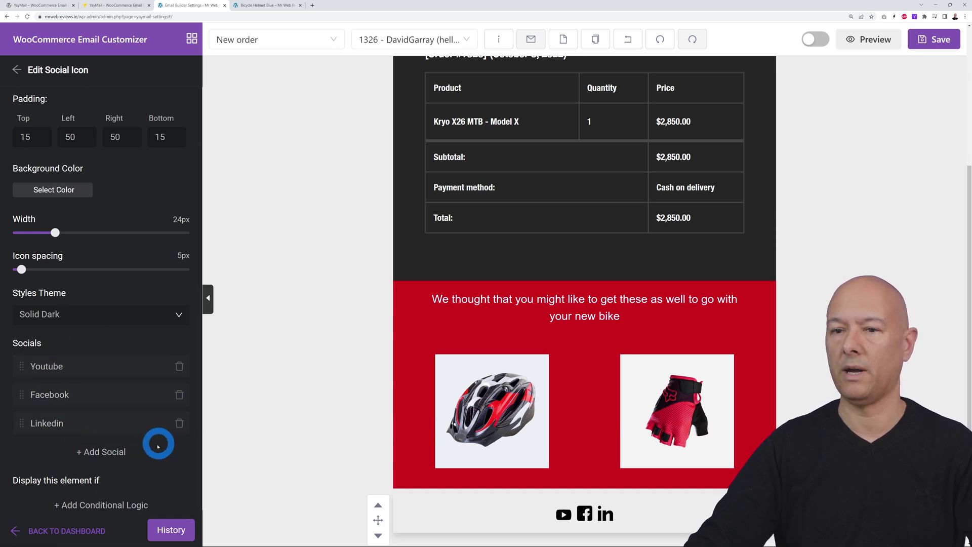
# Step: Add Instagram to the socials list with # as its link and save the entry
pyautogui.click(121, 453)
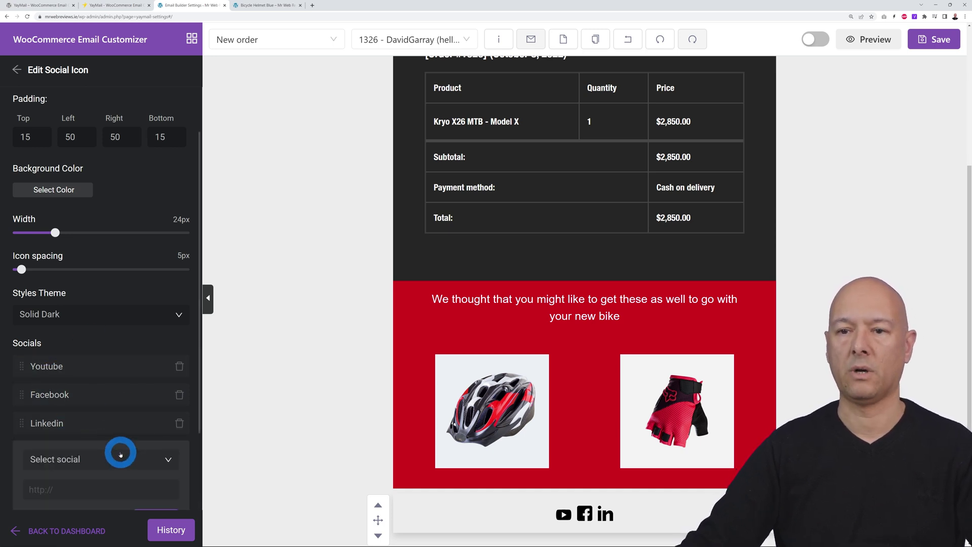
pyautogui.click(139, 458)
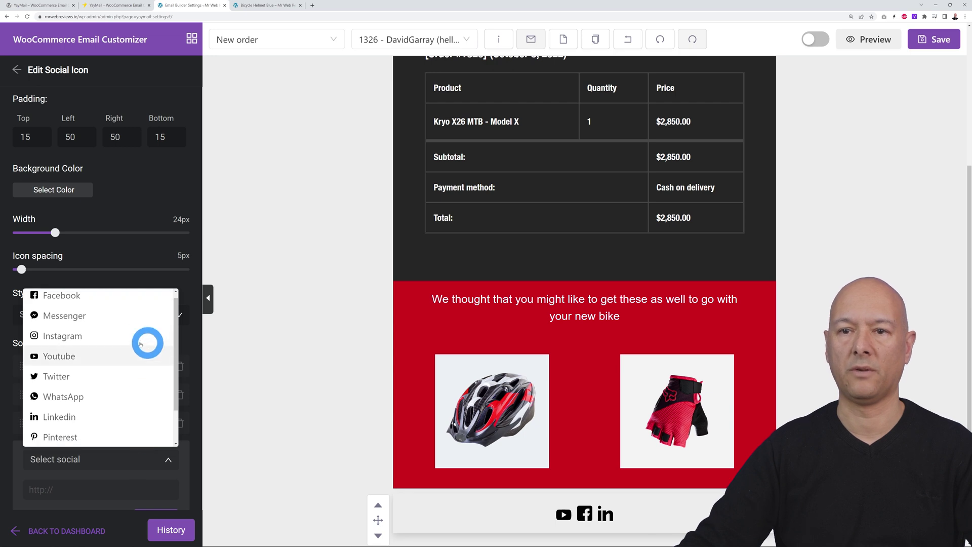
pyautogui.click(124, 336)
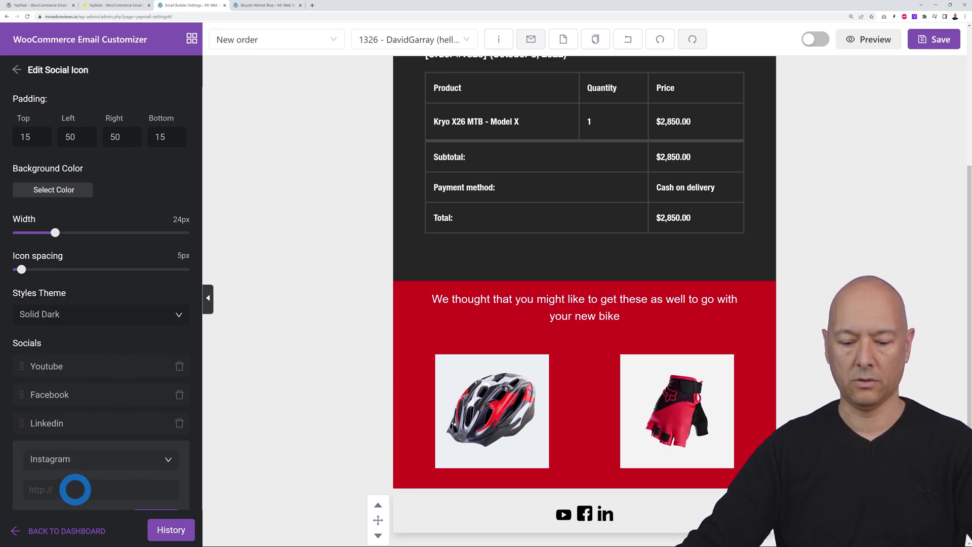
pyautogui.scroll(-2, 148, 459)
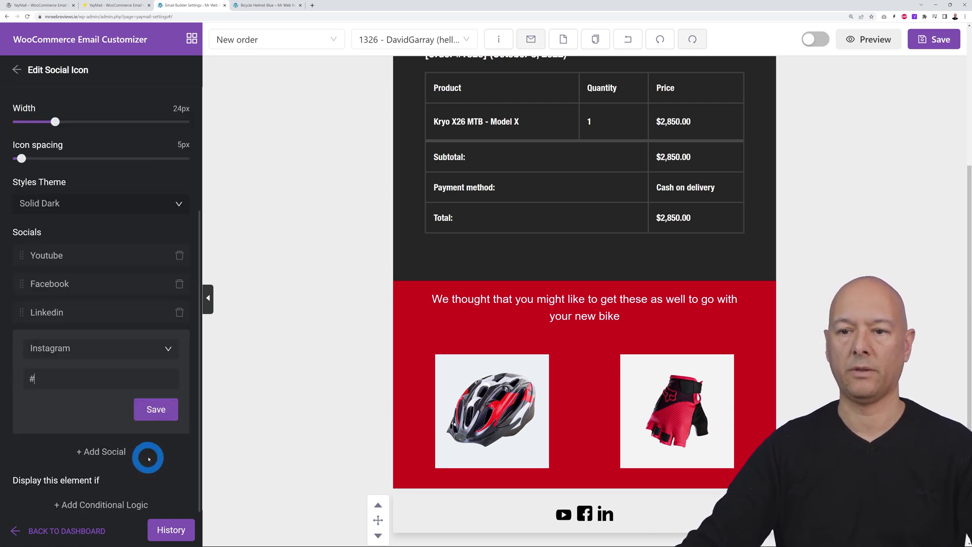
pyautogui.click(161, 410)
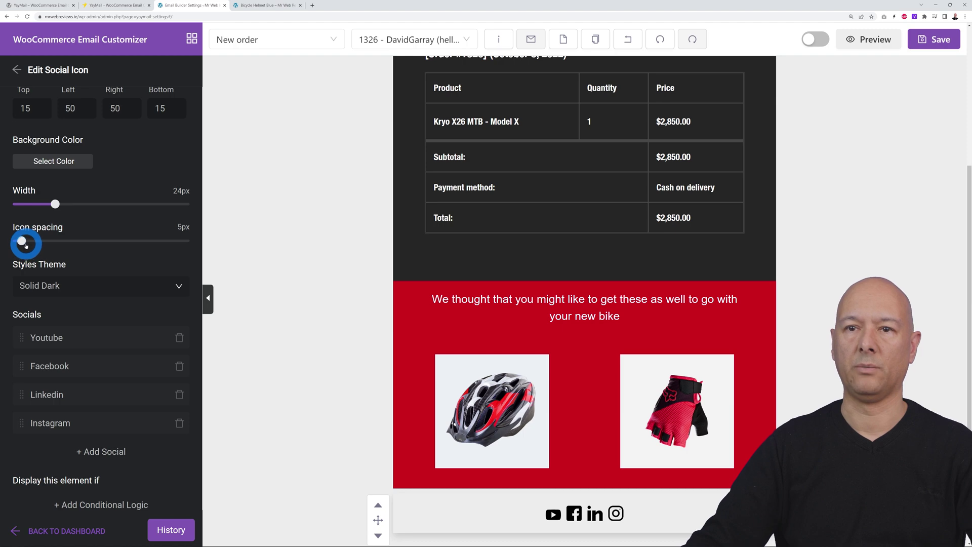
# Step: Increase the social icons' spacing to 31px and their width to 40px
pyautogui.moveTo(26, 243); pyautogui.dragTo(72, 244)
pyautogui.moveTo(56, 204); pyautogui.dragTo(83, 204)
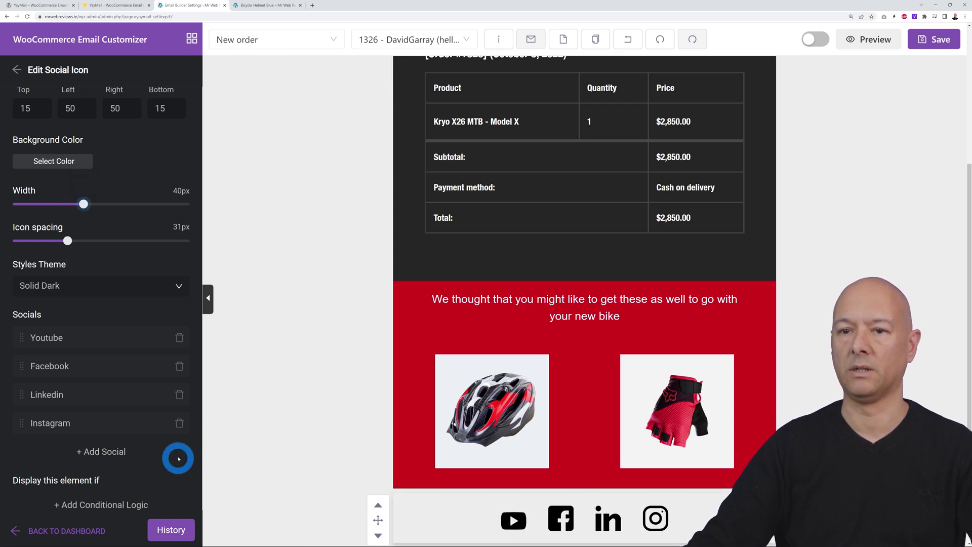
# Step: Try the Colorful style theme on the social icons, return it to Solid Dark and close the element's settings
pyautogui.click(177, 286)
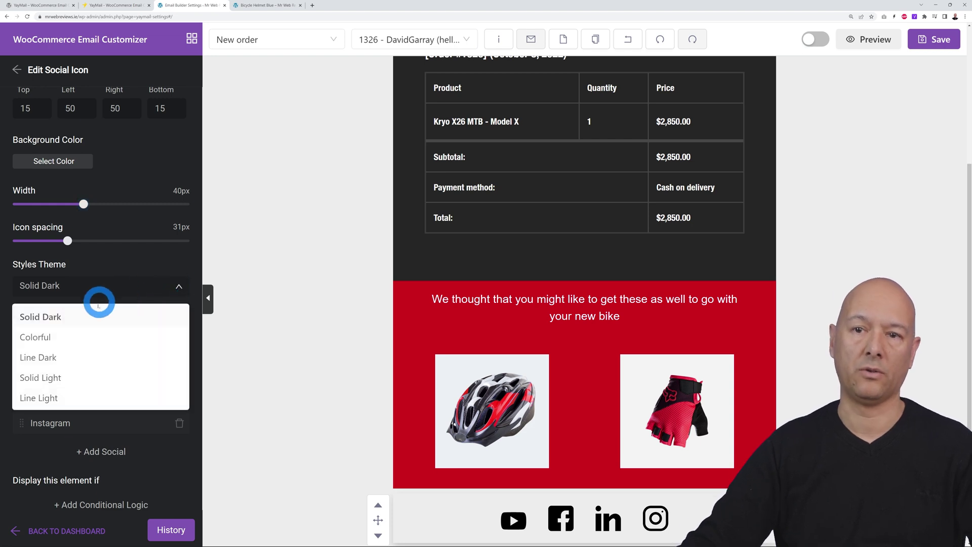
pyautogui.click(83, 337)
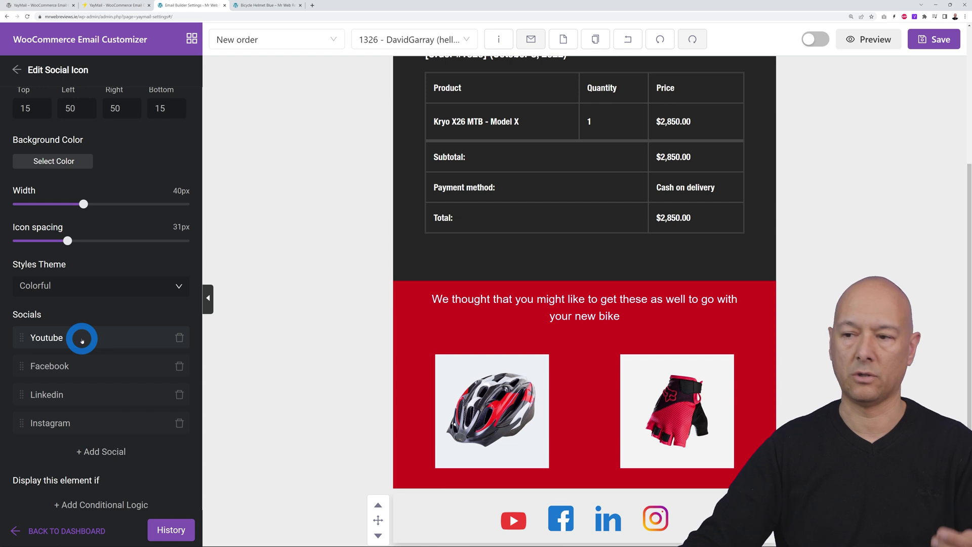
pyautogui.click(179, 287)
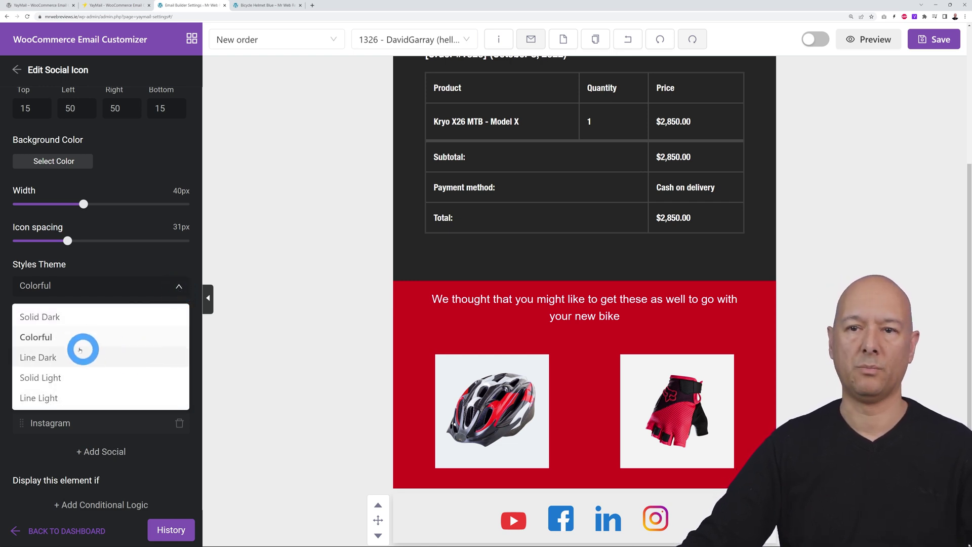
pyautogui.click(69, 317)
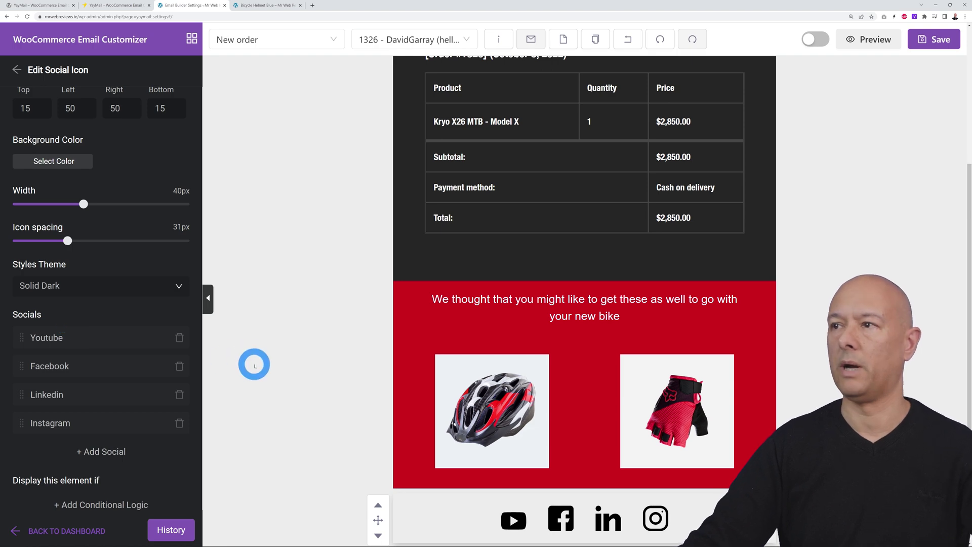
pyautogui.click(310, 337)
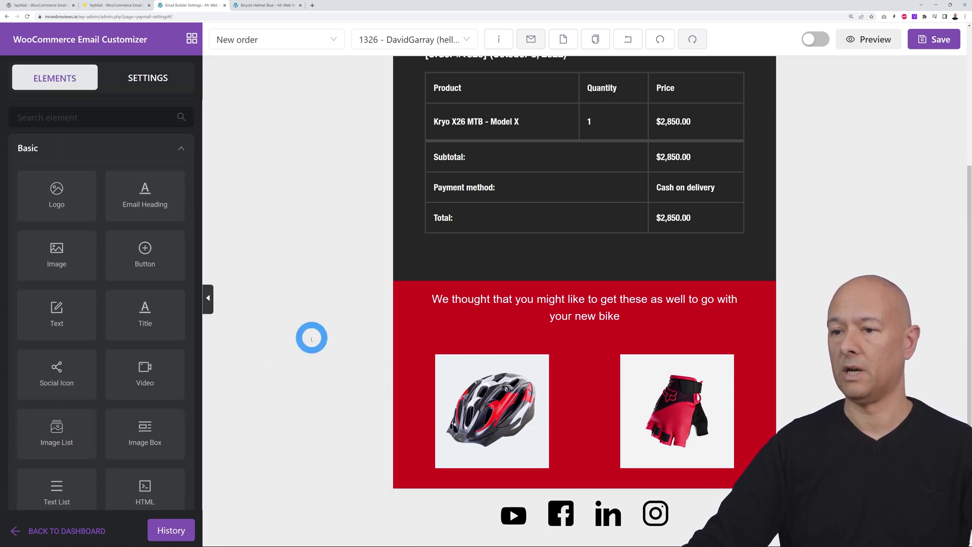
pyautogui.scroll(3, 312, 338)
pyautogui.scroll(-4, 311, 338)
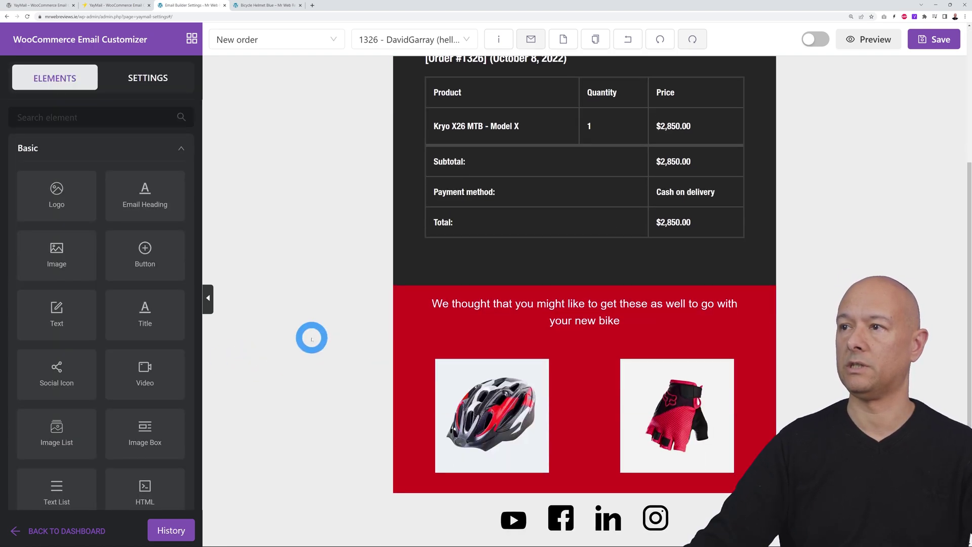
# Step: Preview the New order email from header to social icons, and close the preview
pyautogui.click(851, 41)
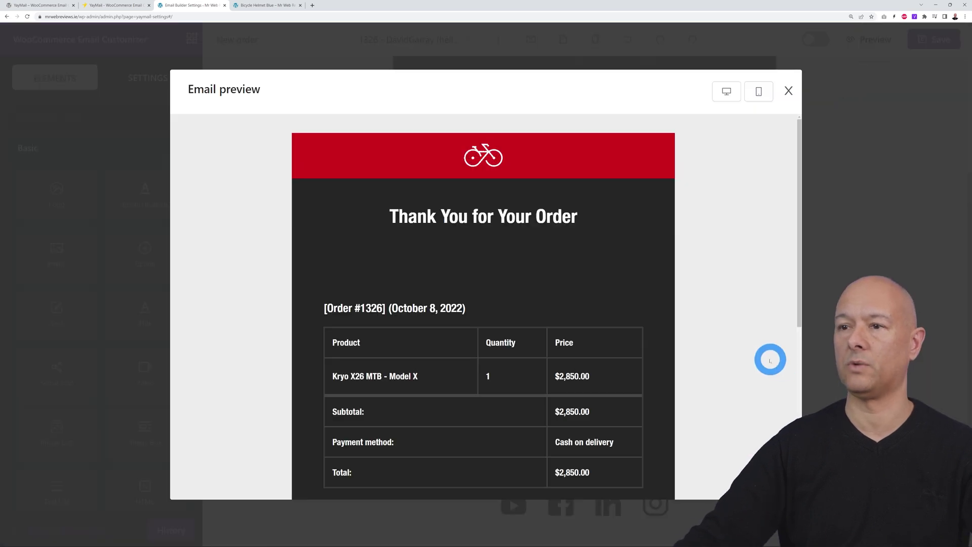
pyautogui.scroll(-6, 774, 362)
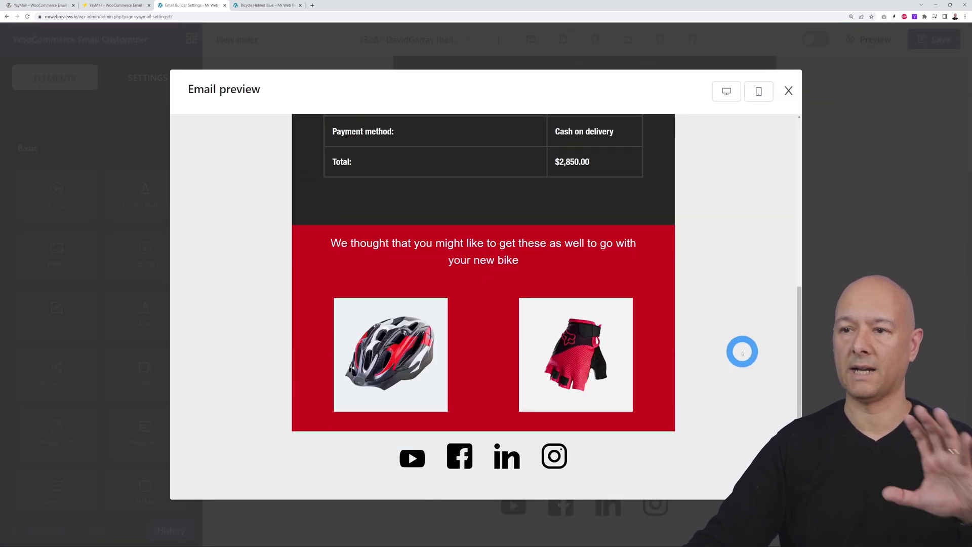
pyautogui.scroll(4, 743, 352)
pyautogui.scroll(3, 742, 352)
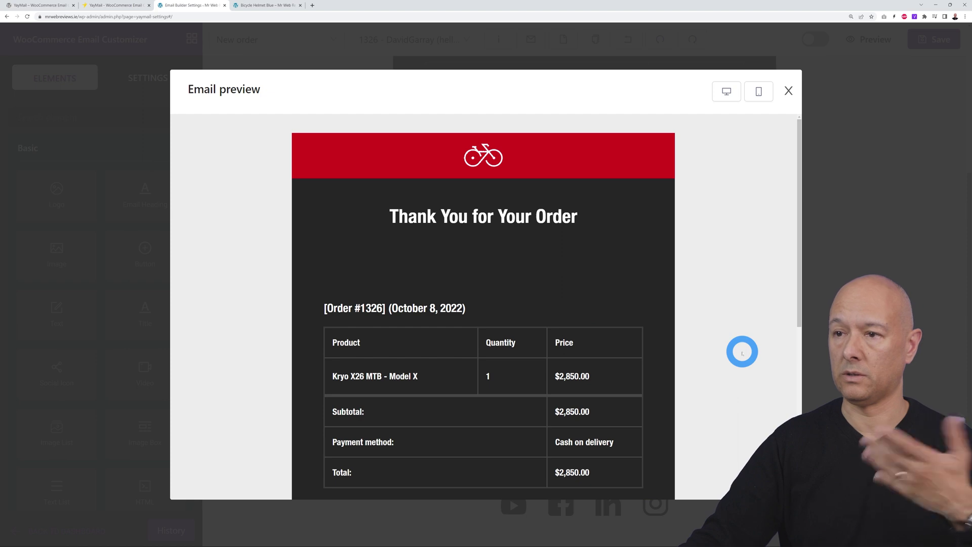
pyautogui.click(789, 91)
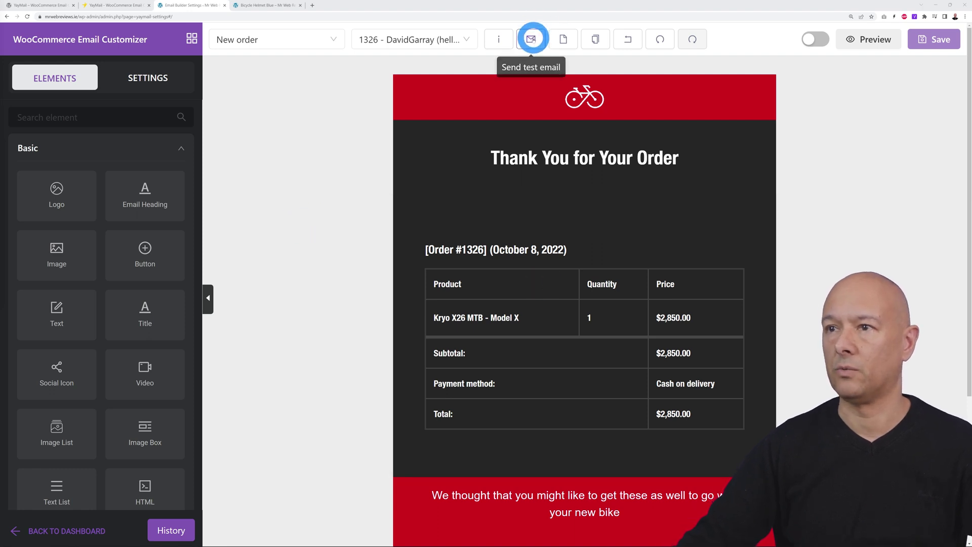
# Step: Send a test email of the template to the prefilled address and check the glove image's link in the received message
pyautogui.click(532, 39)
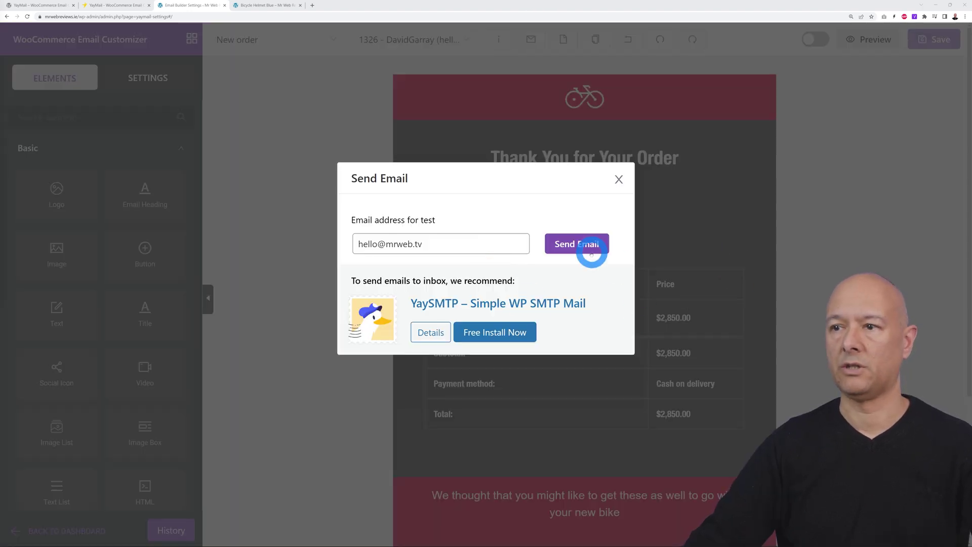
pyautogui.click(577, 243)
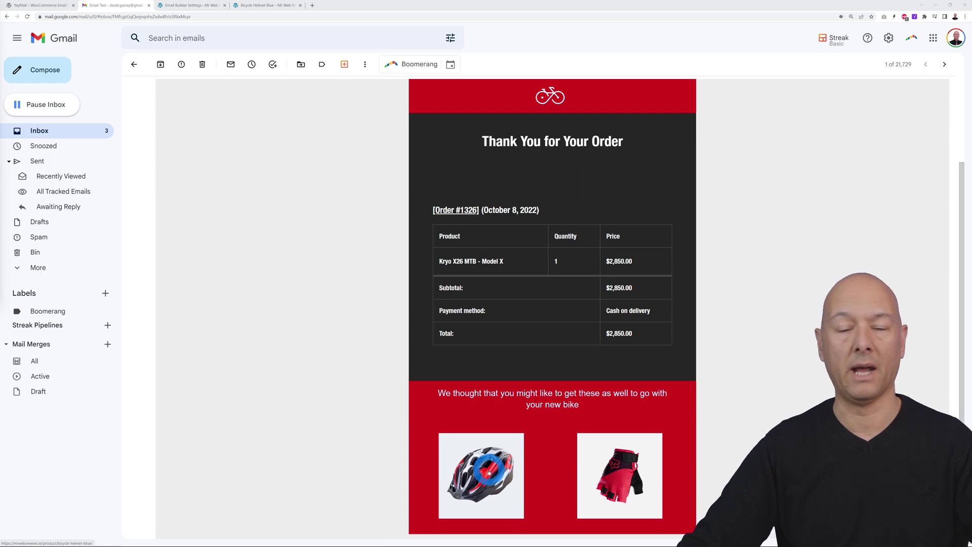
pyautogui.click(615, 482)
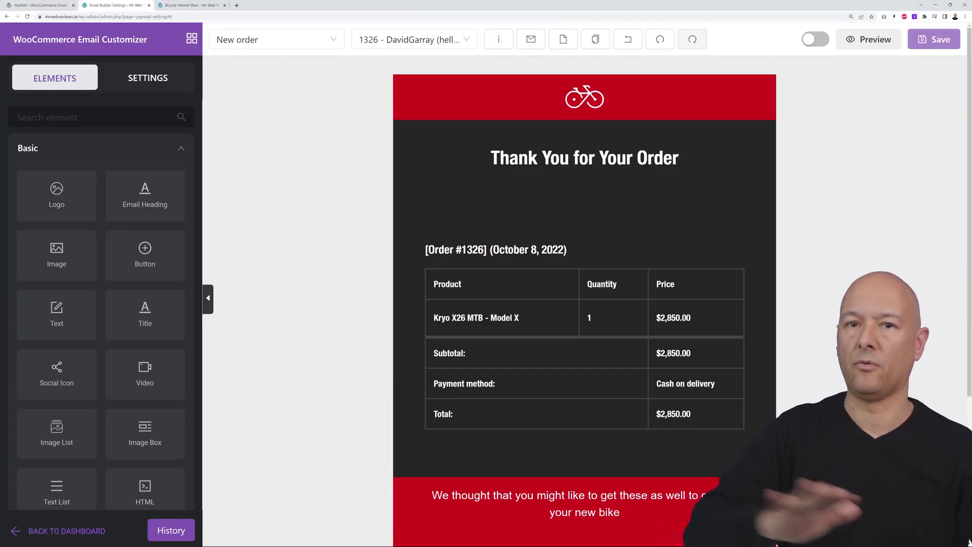
# Step: Enable the customized New order email template
pyautogui.click(814, 40)
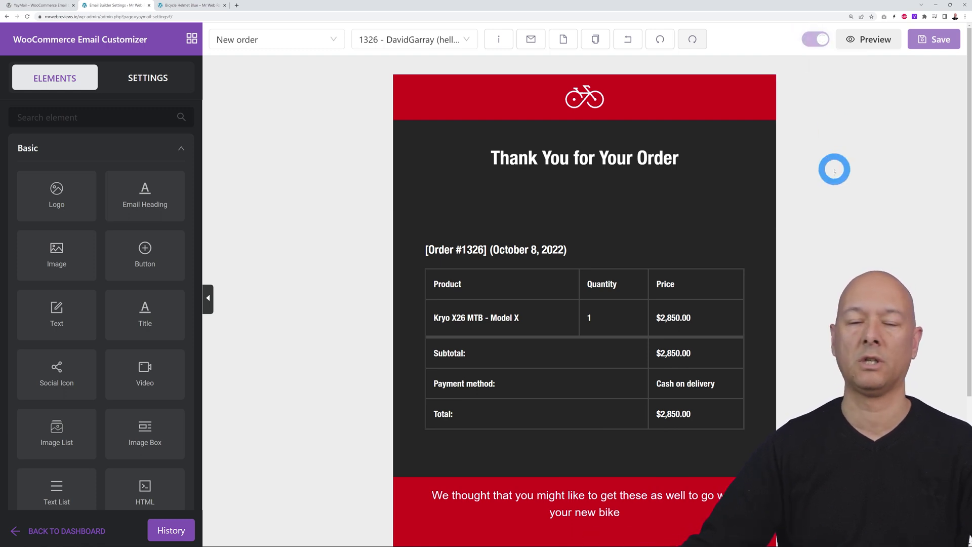